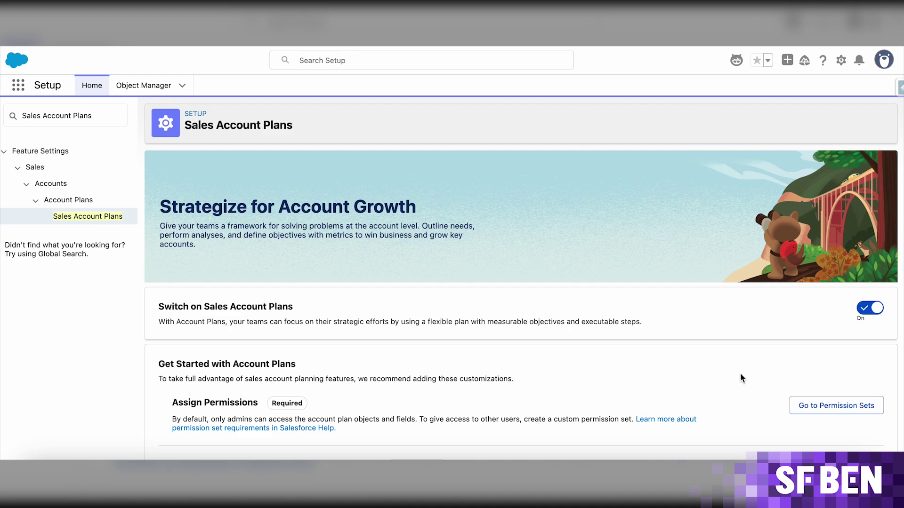
Review the Sales Account Plans setup page, including its activation setting and the recommended customizations for getting started
scroll(740, 375, down, 3)
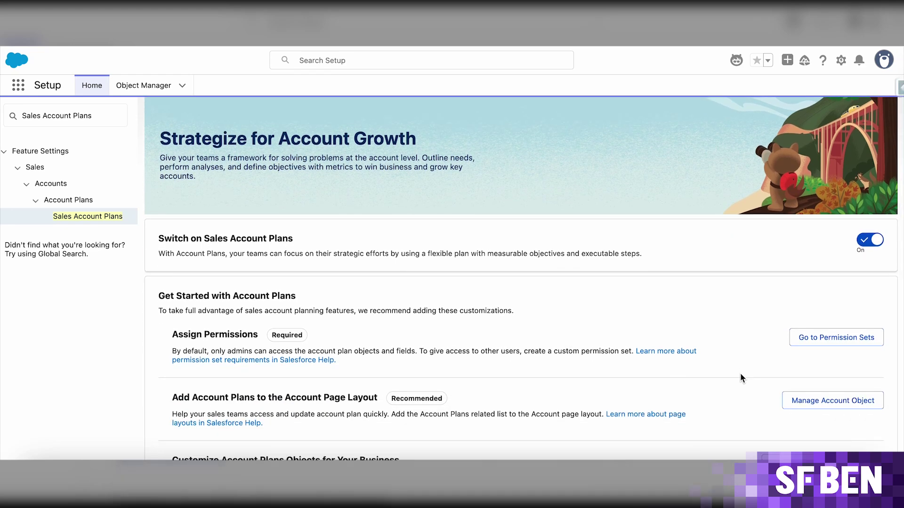
scroll(740, 375, down, 3)
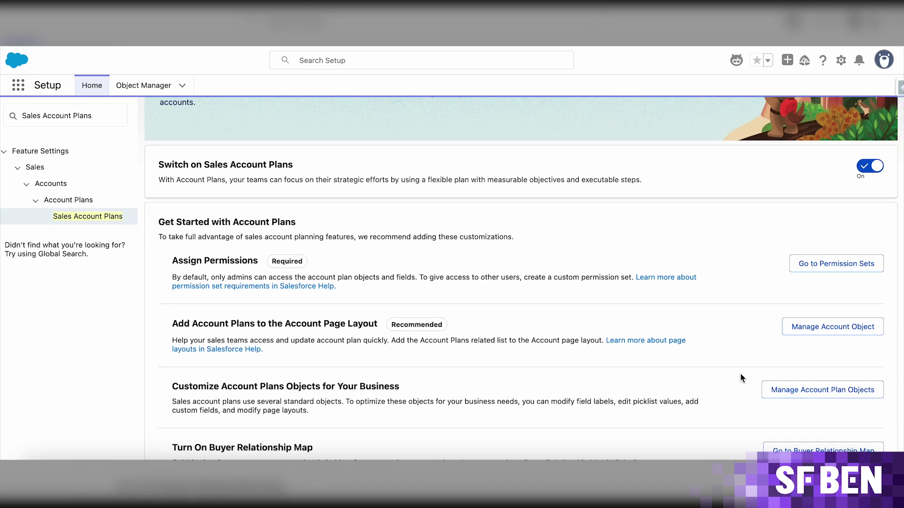
scroll(740, 378, down, 3)
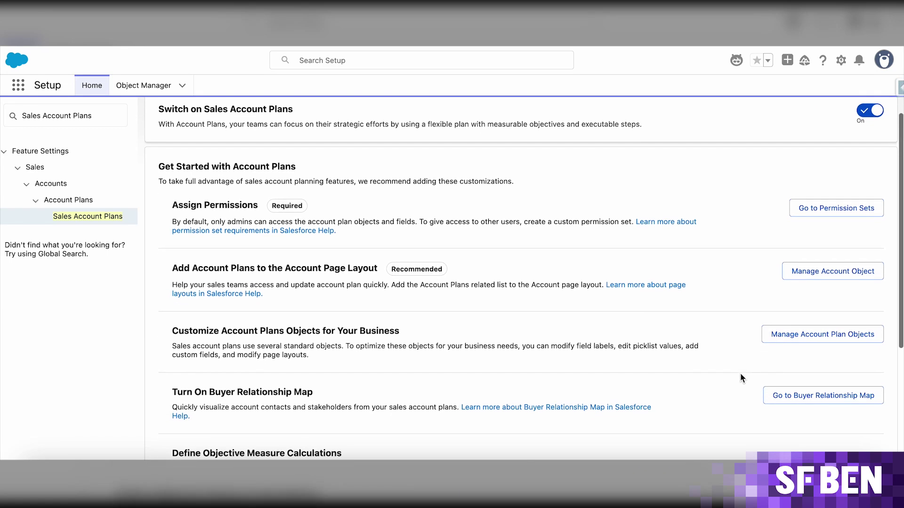
scroll(741, 378, down, 3)
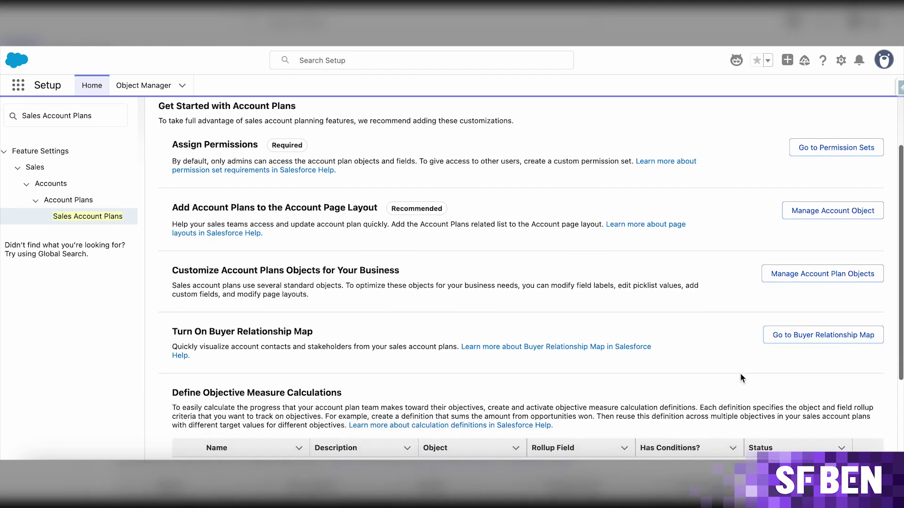
scroll(741, 378, up, 3)
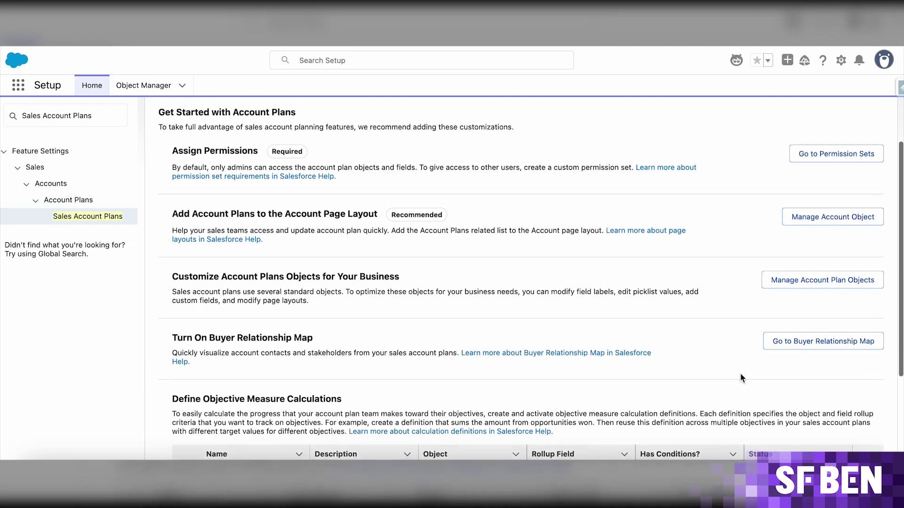
scroll(740, 378, up, 3)
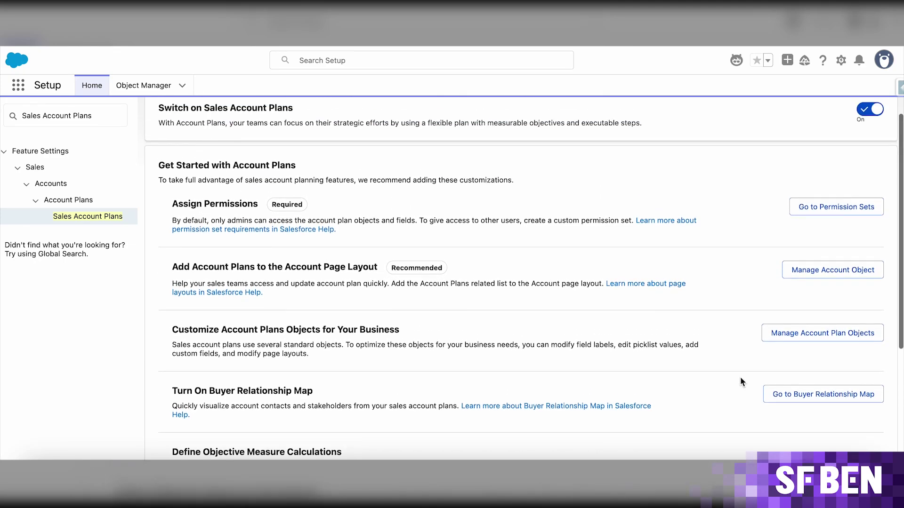
scroll(741, 382, up, 3)
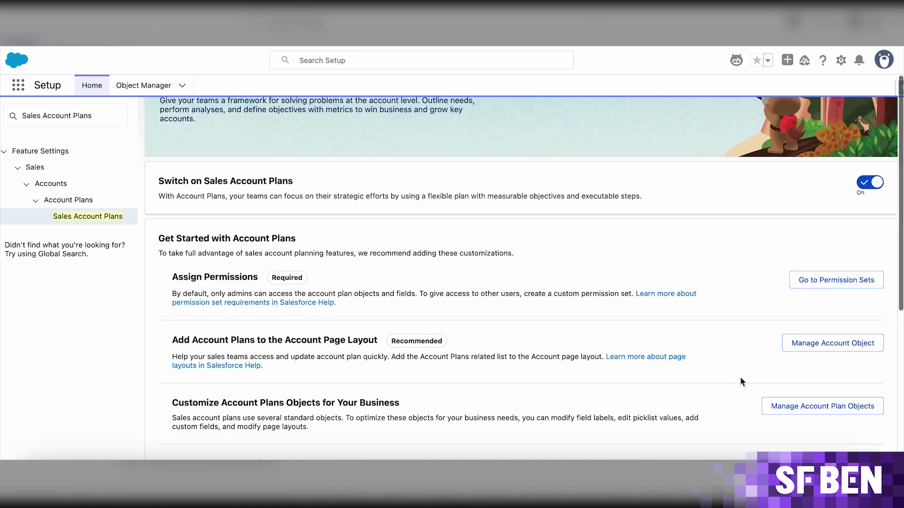
scroll(740, 382, up, 3)
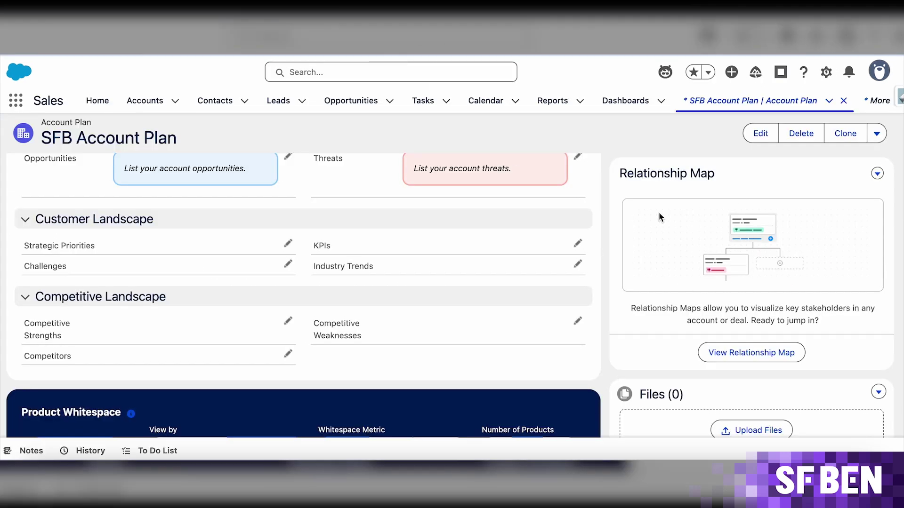
Open the account plan's Relationship Map, search for a contact to add as CEO, and open that contact for updating
click(731, 353)
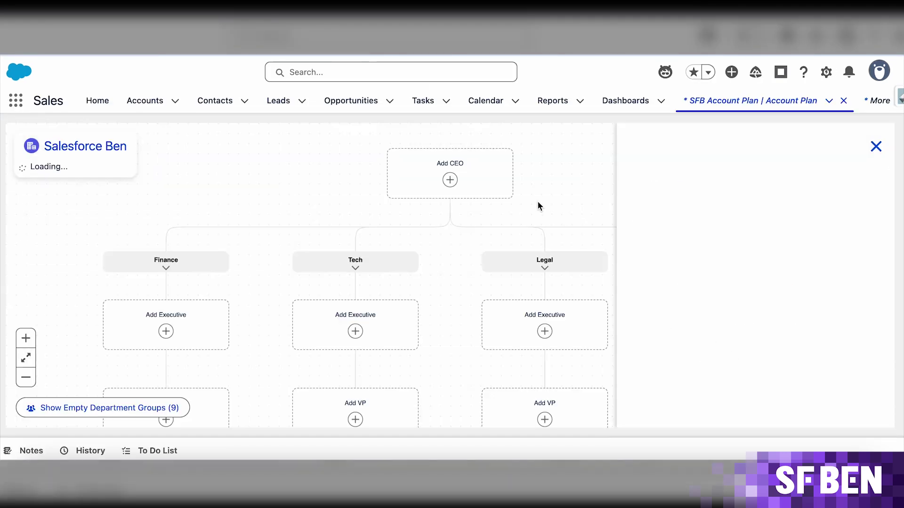
click(451, 181)
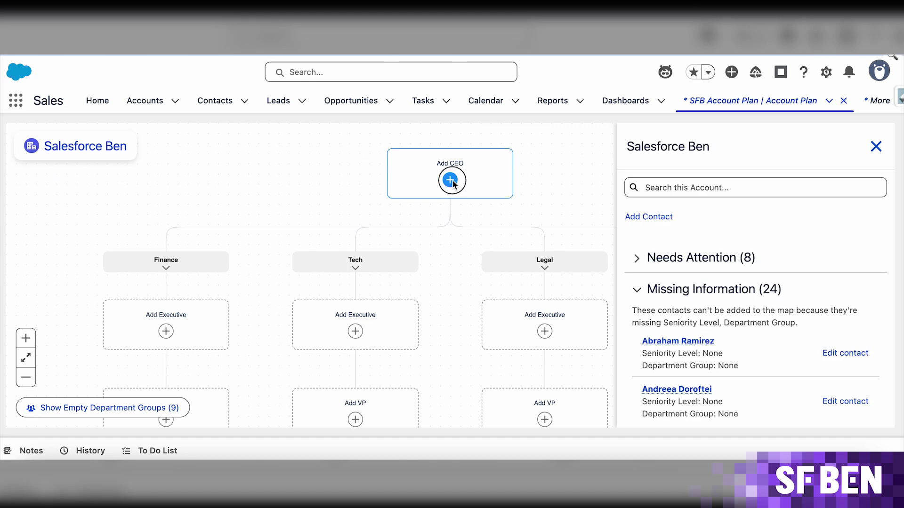
click(663, 187)
text(ben)
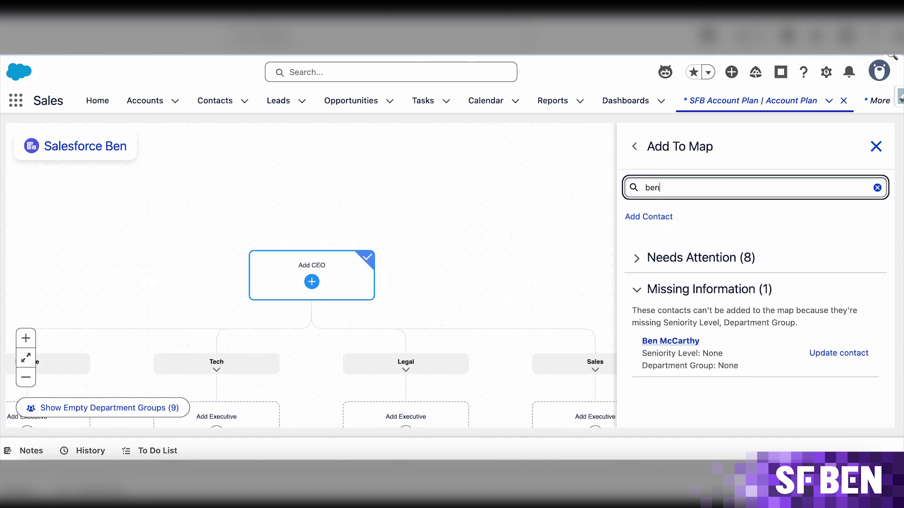
click(824, 354)
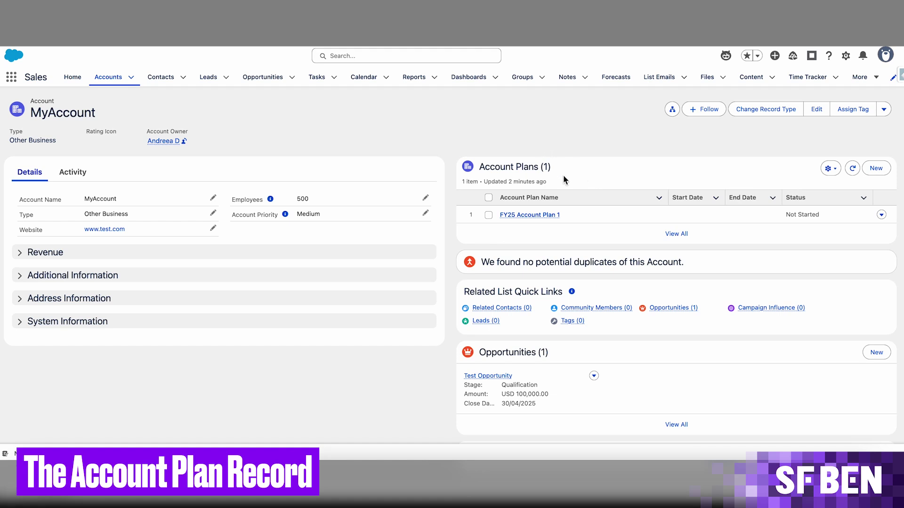
drag(565, 170, 478, 167)
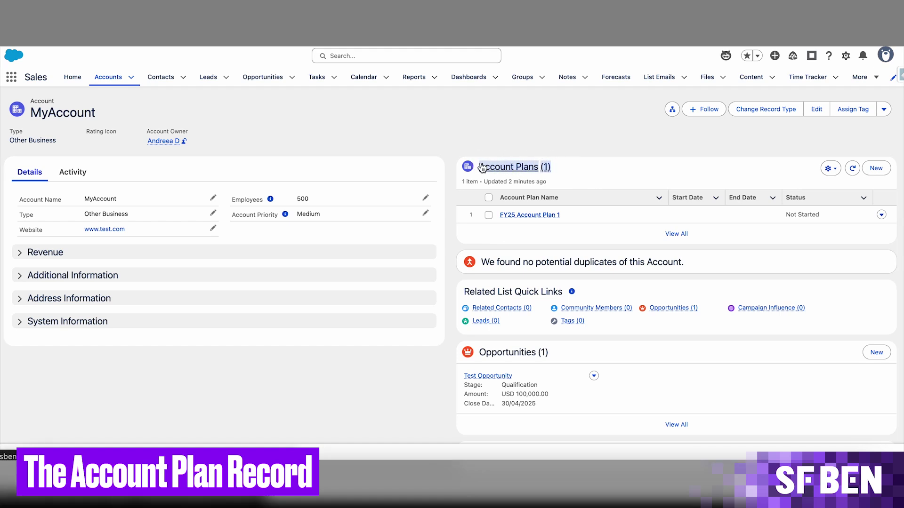
click(599, 170)
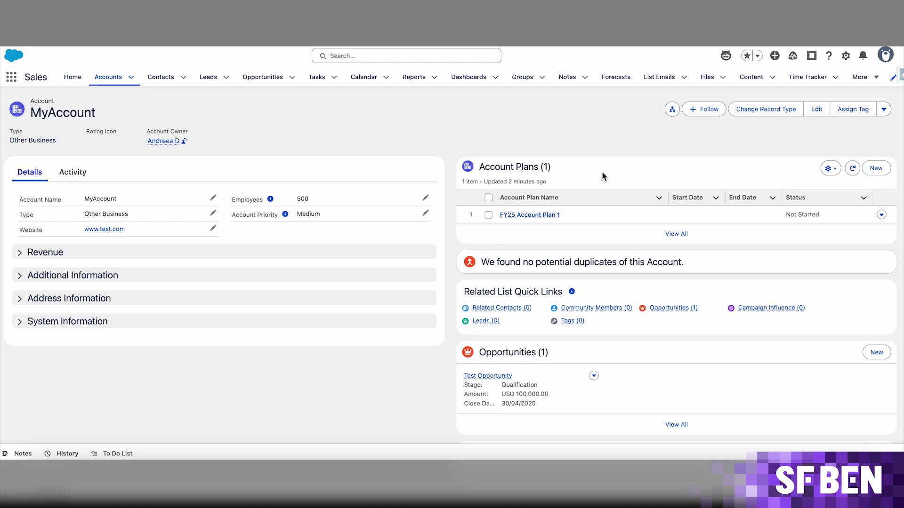
Create and save a new account plan named FY25 Account Plan 2 for MyAccount
click(882, 172)
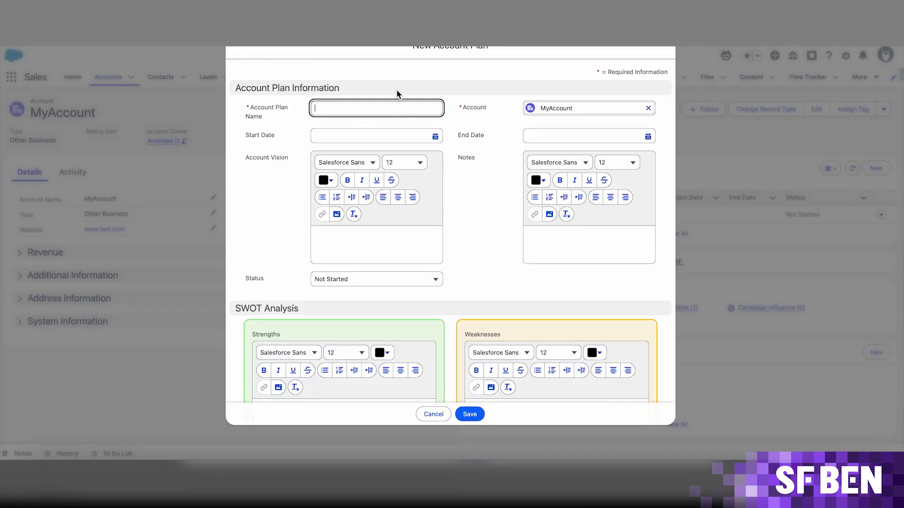
text(FY25 Account Plan 2)
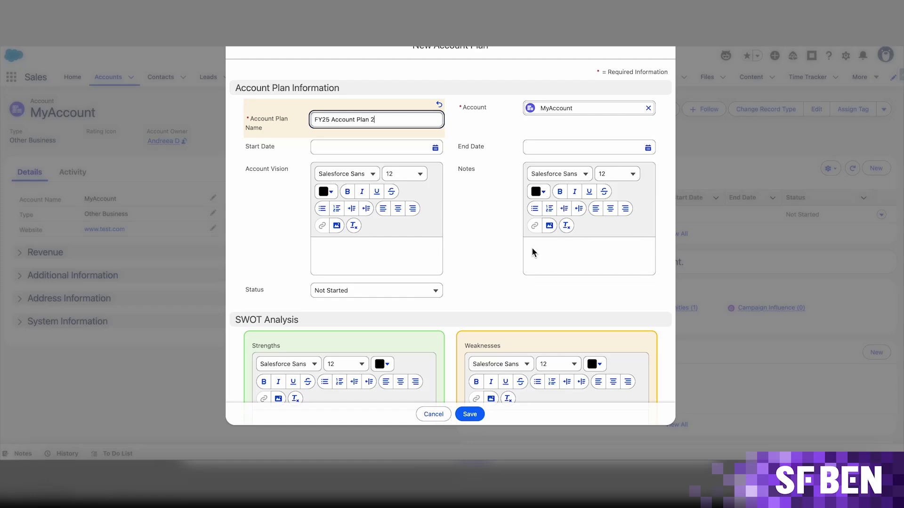
click(469, 414)
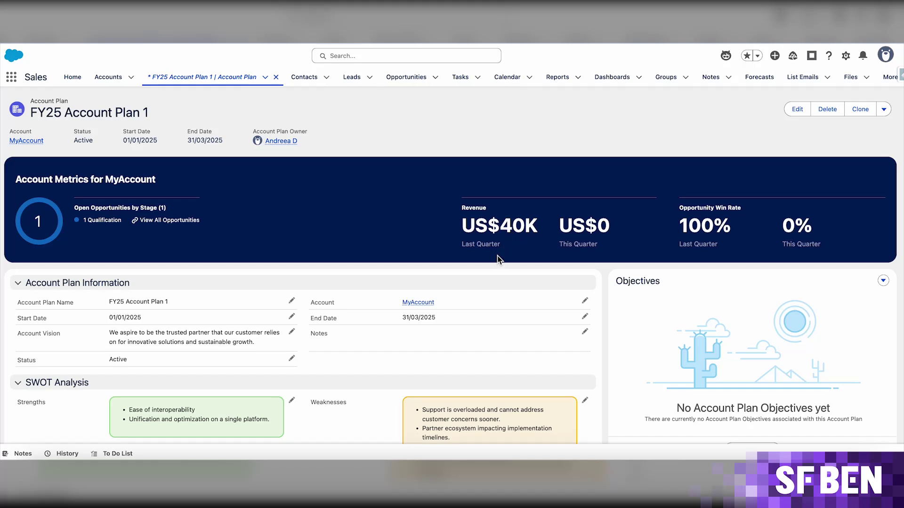
Examine the FY25 Account Plan 1 record, covering its metrics, plan information, SWOT analysis, customer and competitive landscape, objectives and relationship map
scroll(497, 256, down, 3)
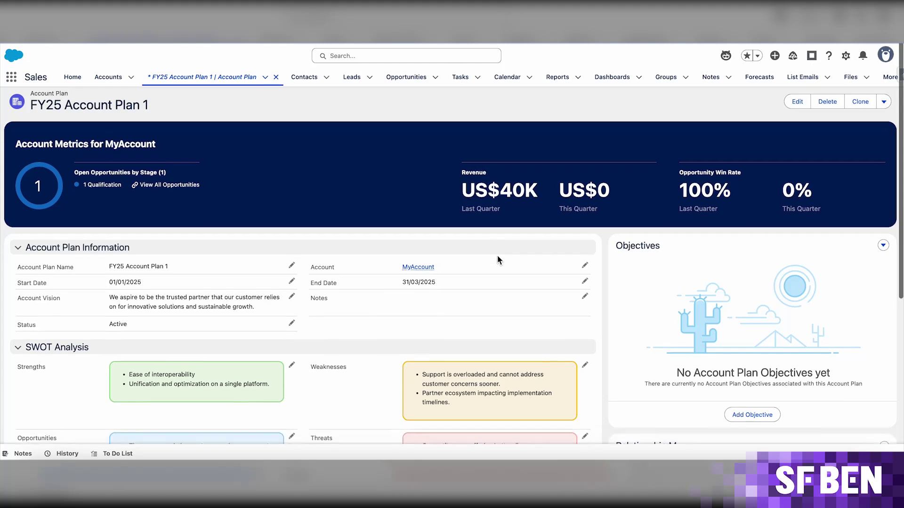
scroll(498, 259, down, 1)
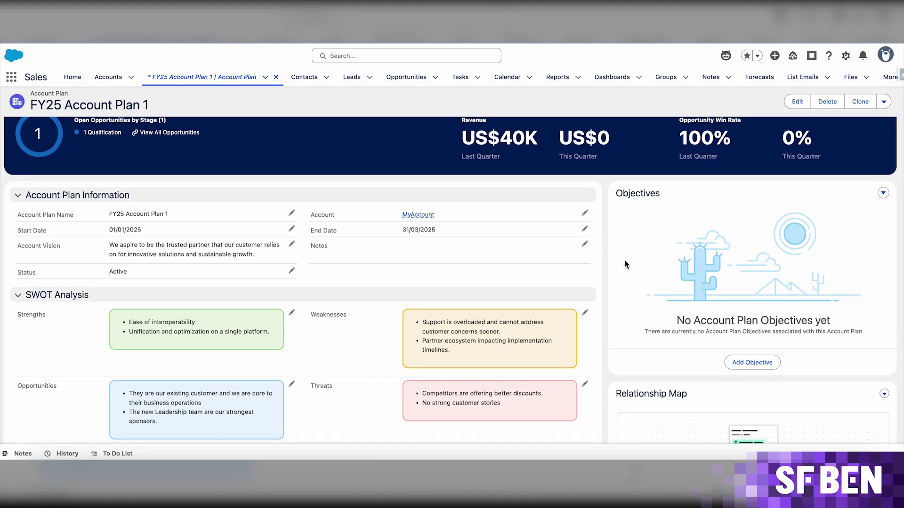
scroll(638, 288, down, 4)
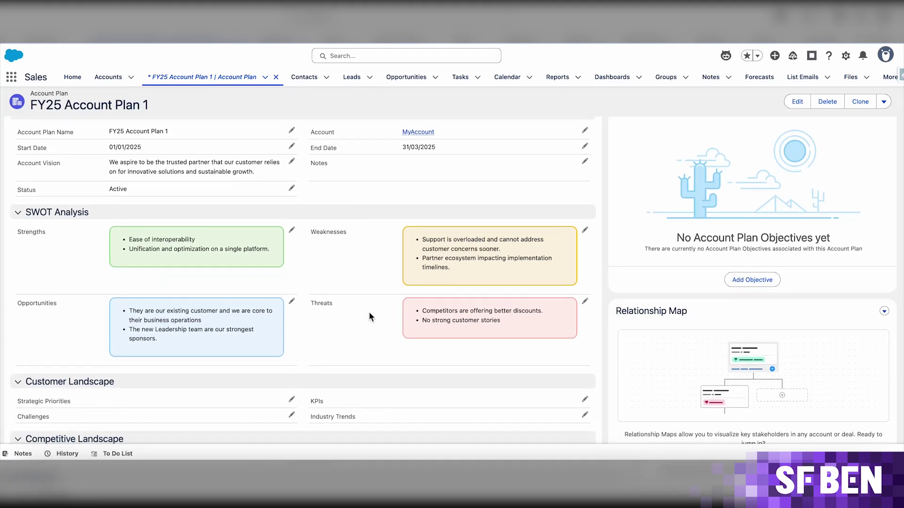
scroll(369, 312, down, 1)
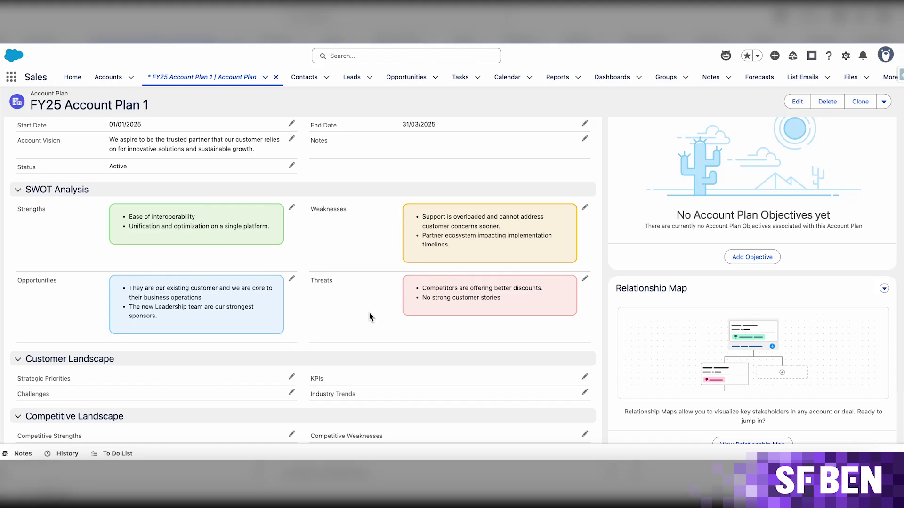
scroll(368, 311, down, 3)
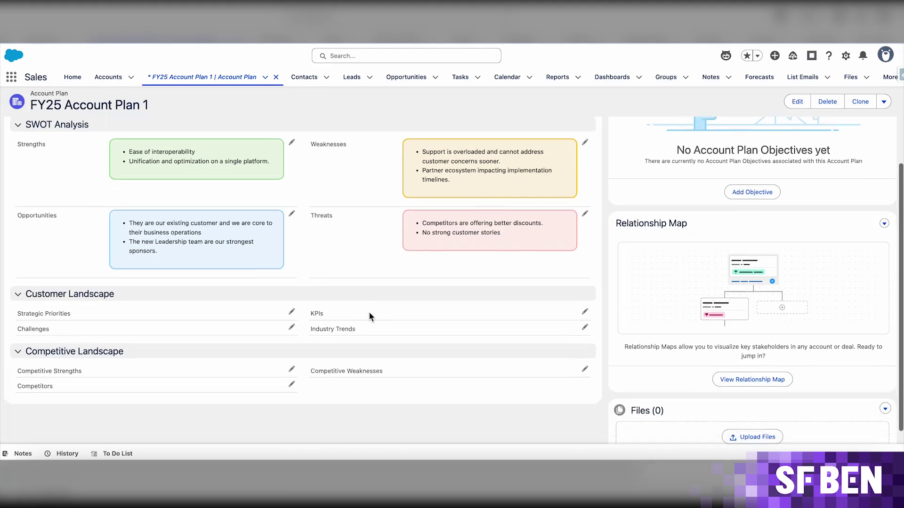
scroll(368, 312, down, 1)
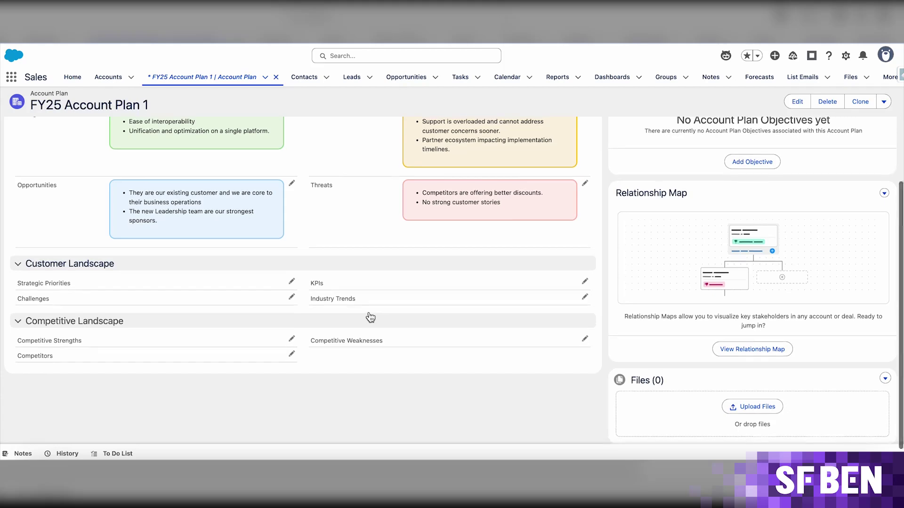
scroll(369, 314, up, 6)
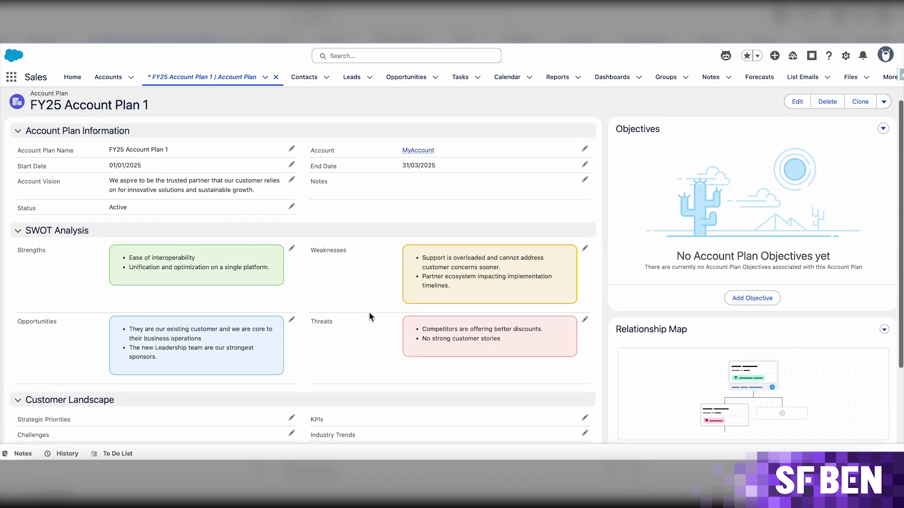
scroll(369, 311, up, 5)
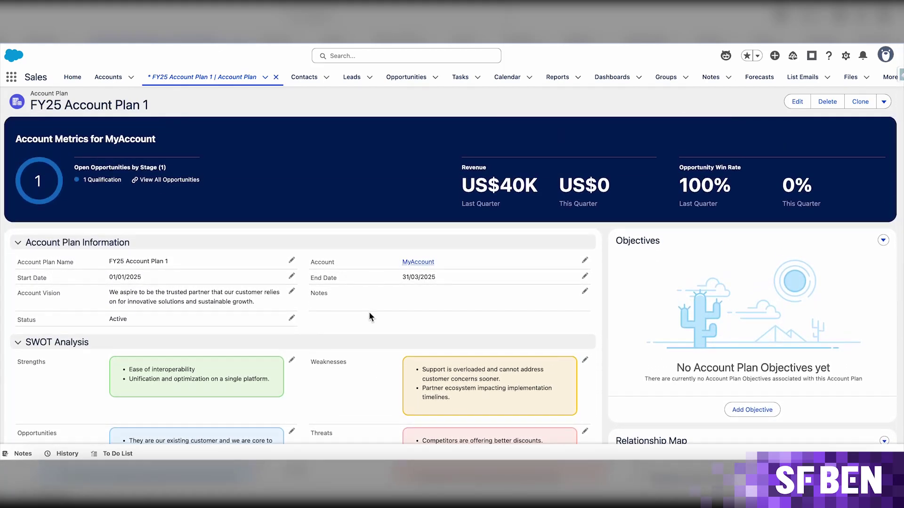
scroll(369, 311, up, 2)
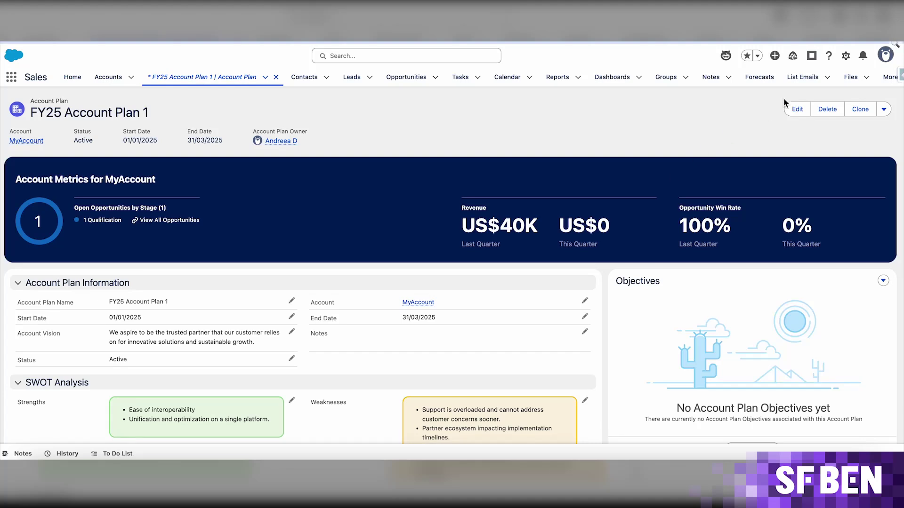
Open the sharing options of FY25 Account Plan 1 and view the user and group types it can be shared with
click(884, 109)
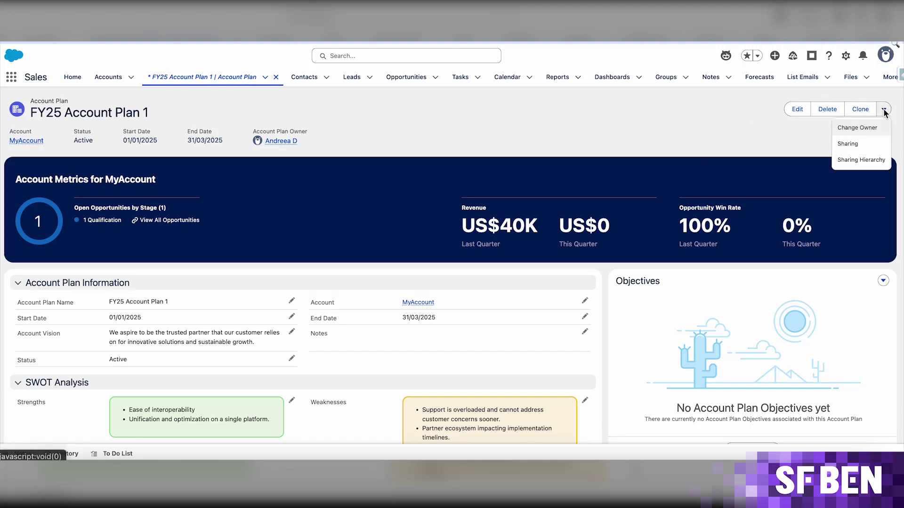
click(869, 144)
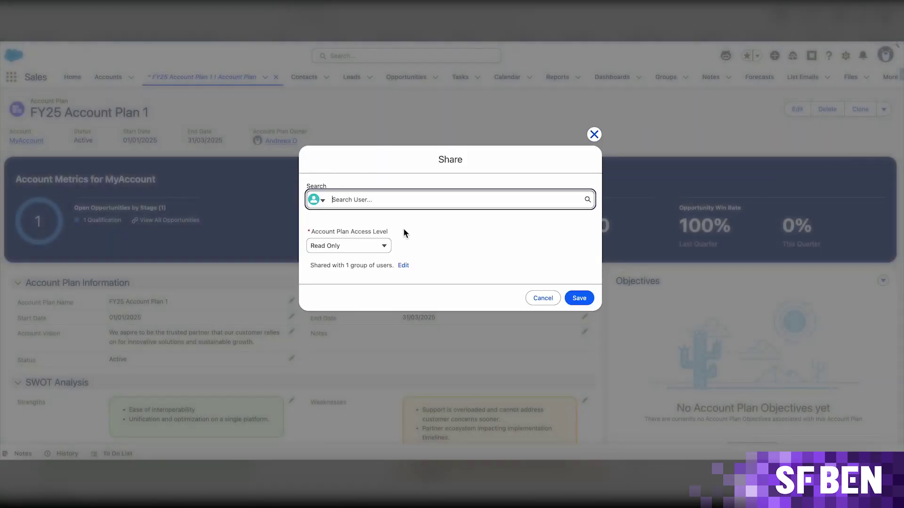
click(316, 200)
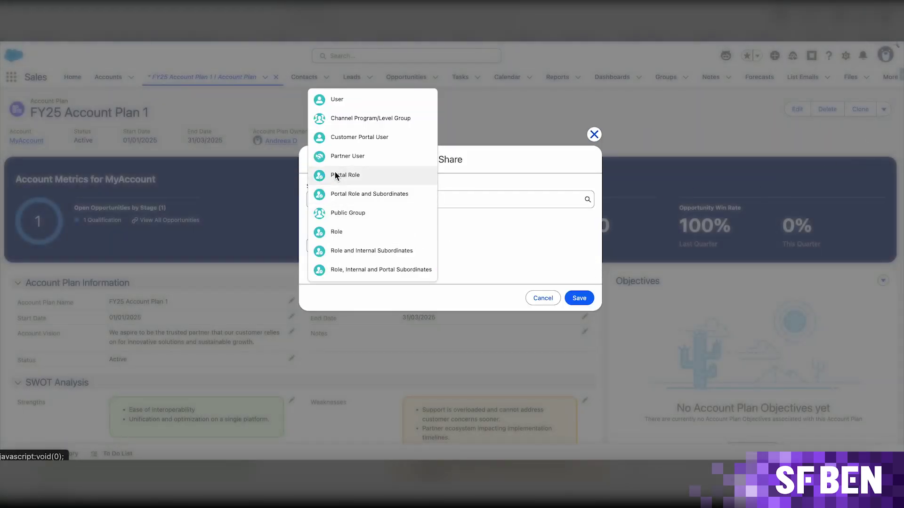
click(443, 223)
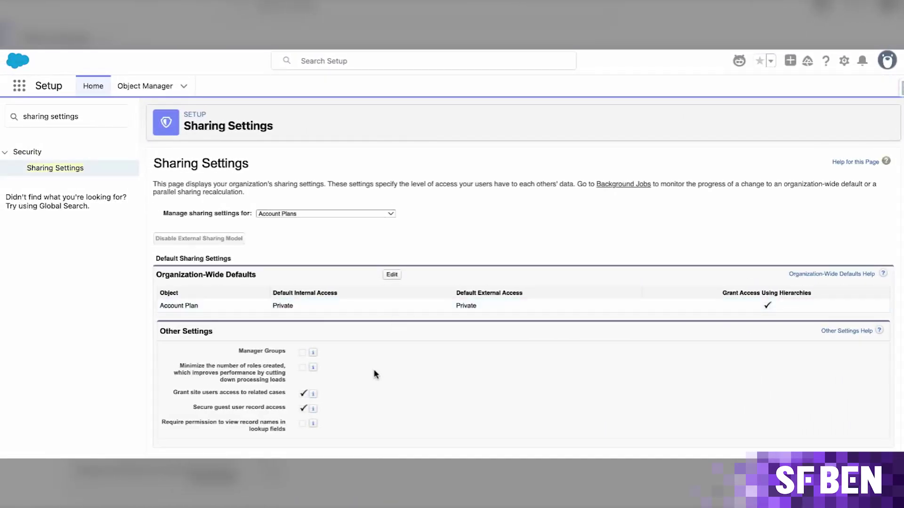
Review the organization-wide defaults and sharing rules for Account Plans in Sharing Settings
scroll(375, 375, down, 3)
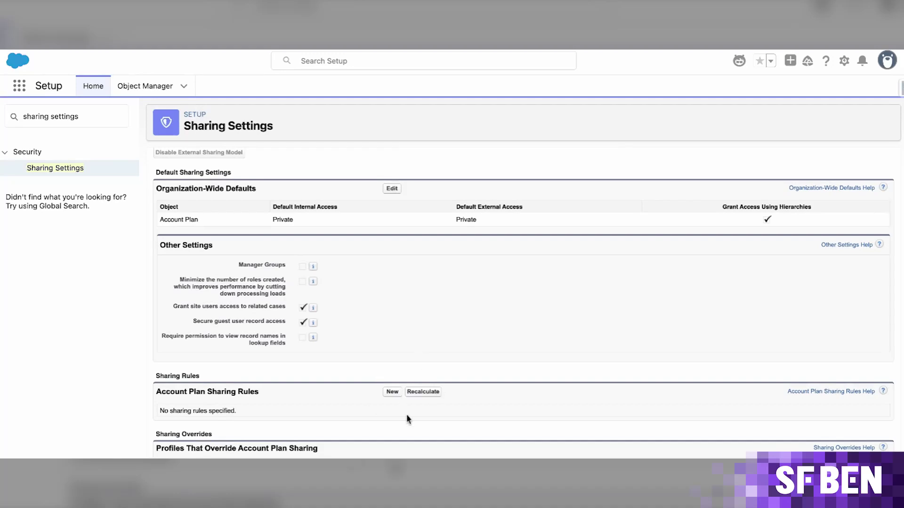
scroll(420, 379, up, 2)
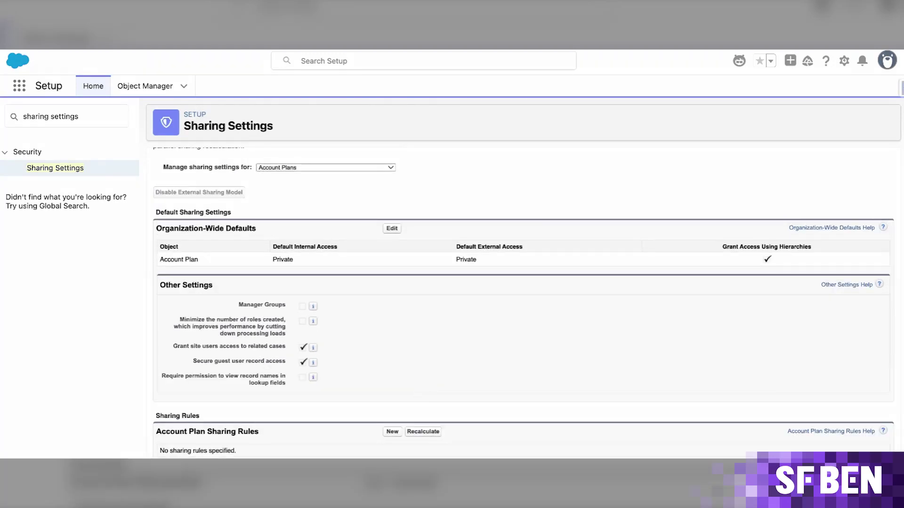
scroll(371, 169, up, 2)
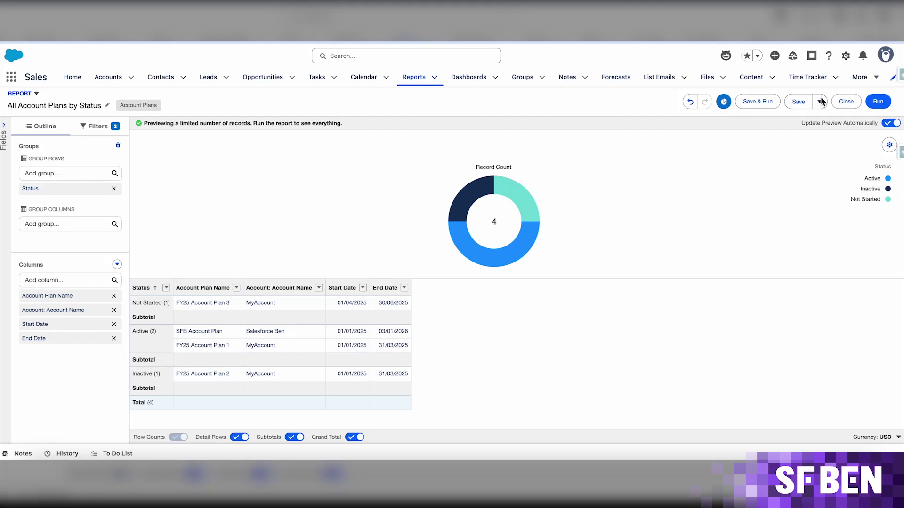
Run the All Account Plans by Status report and view its chart and grouped records
click(878, 102)
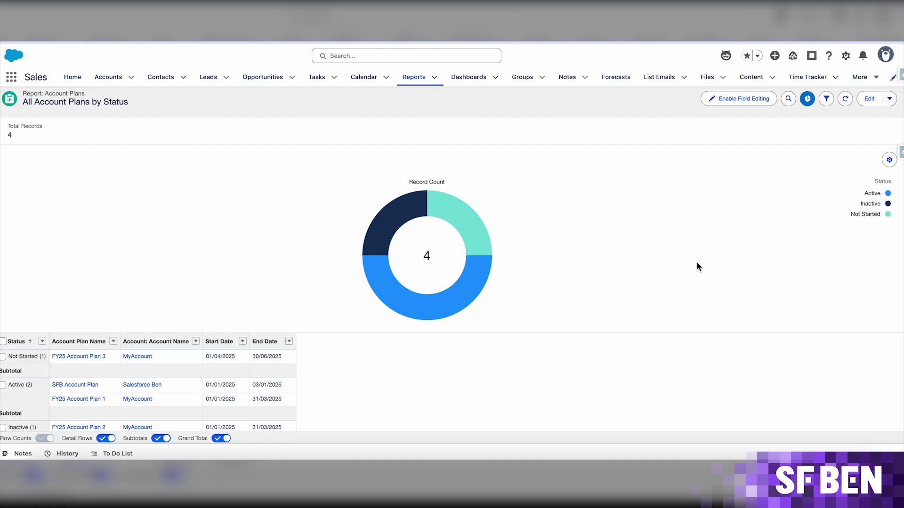
scroll(657, 297, down, 1)
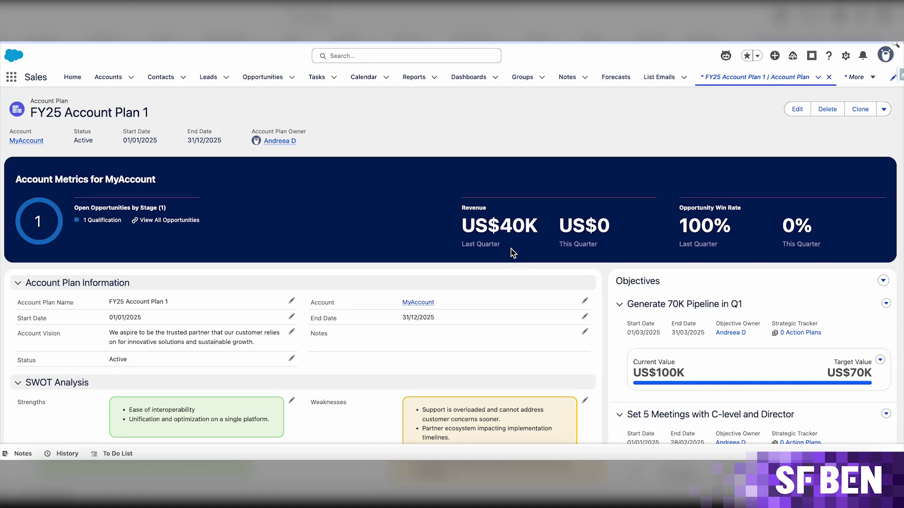
Review the objectives of FY25 Account Plan 1 and open the Generate 70K Pipeline in Q1 objective for editing
scroll(636, 301, down, 3)
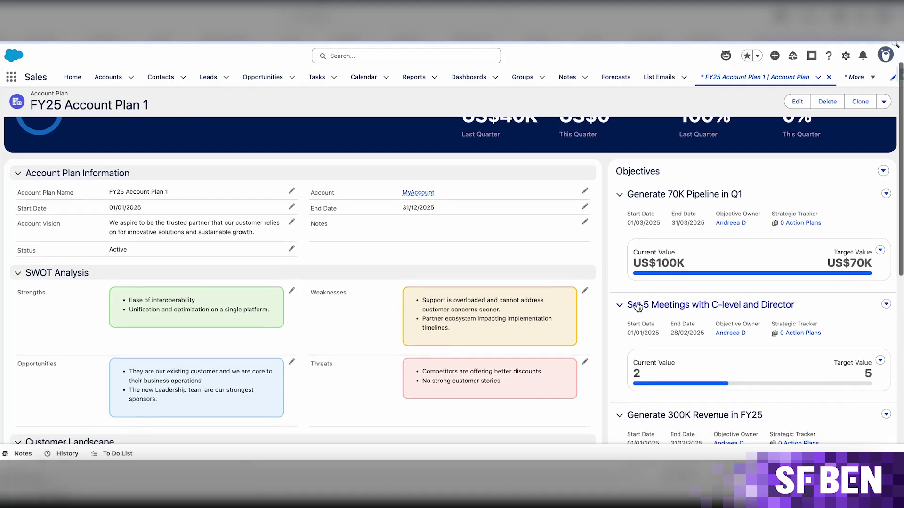
scroll(637, 304, down, 2)
scroll(637, 301, down, 3)
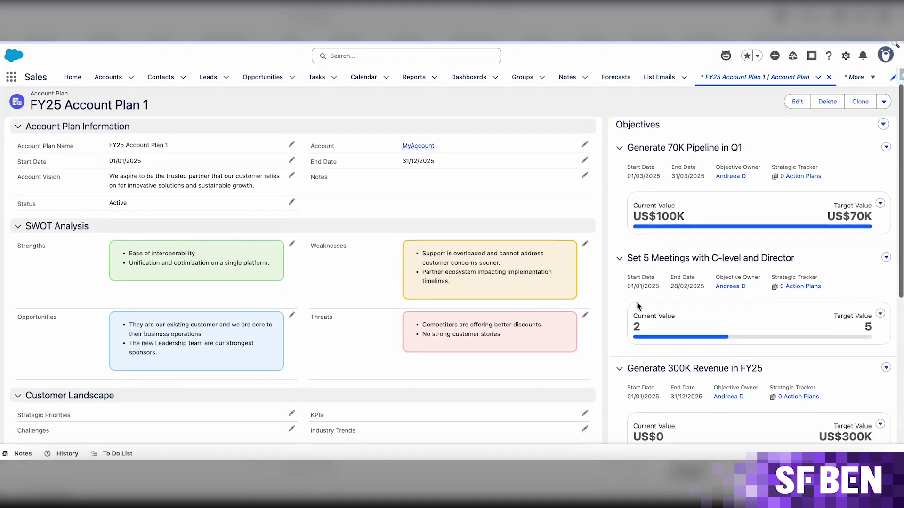
scroll(636, 301, down, 1)
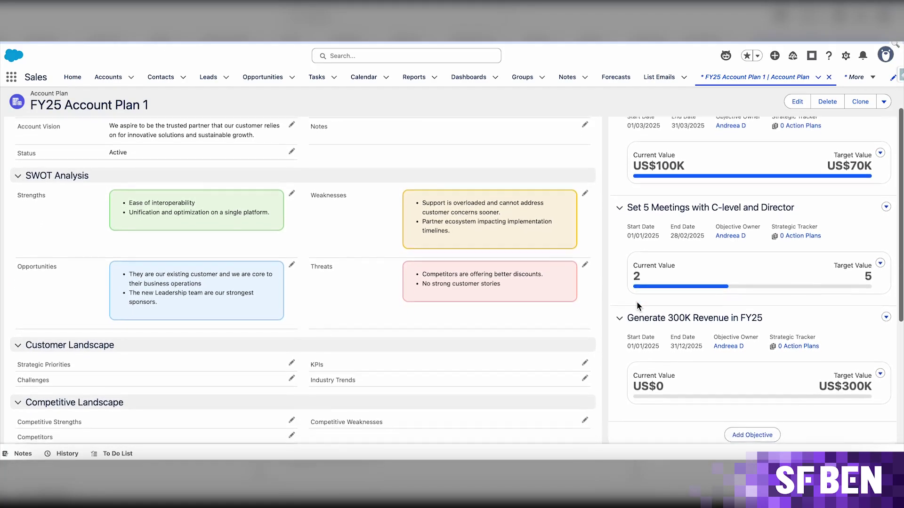
scroll(636, 301, up, 3)
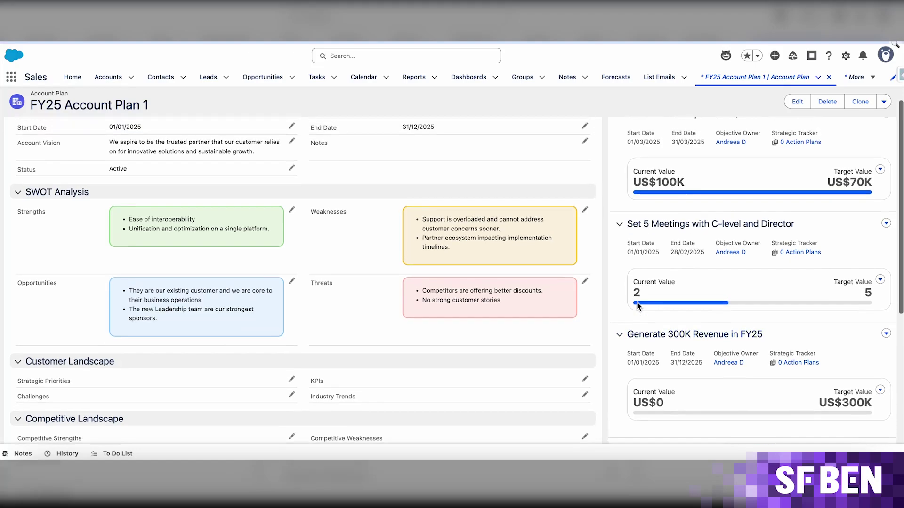
scroll(637, 301, up, 4)
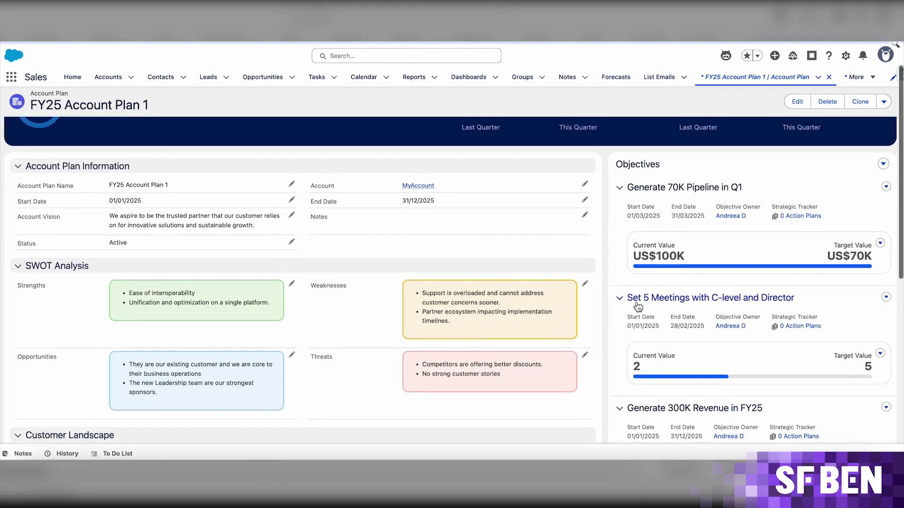
scroll(636, 302, up, 3)
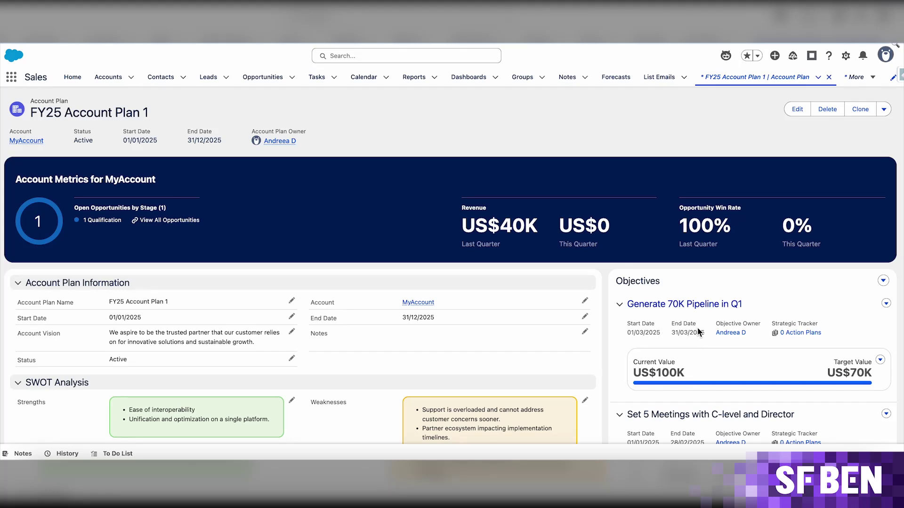
click(886, 303)
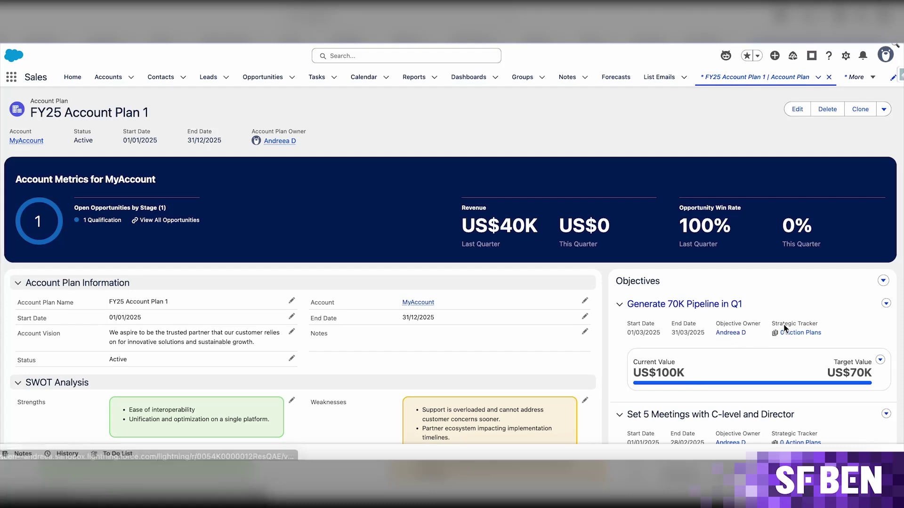
click(877, 319)
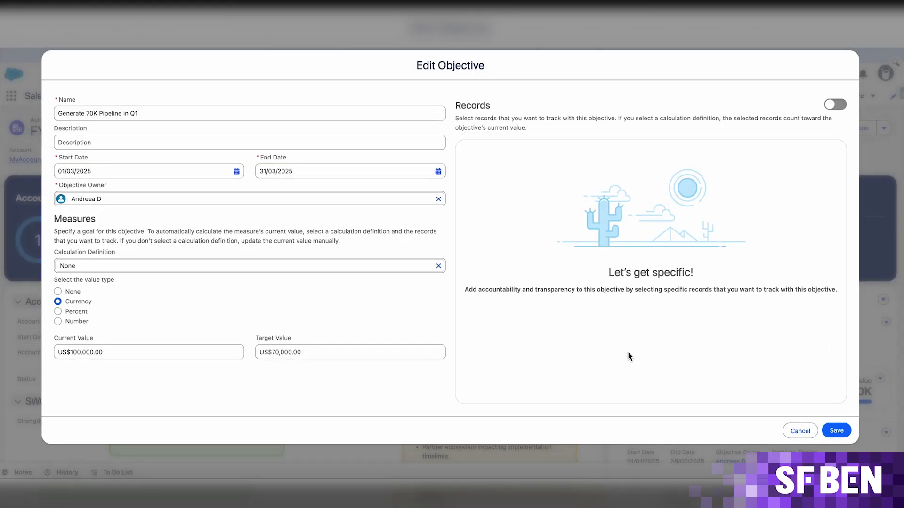
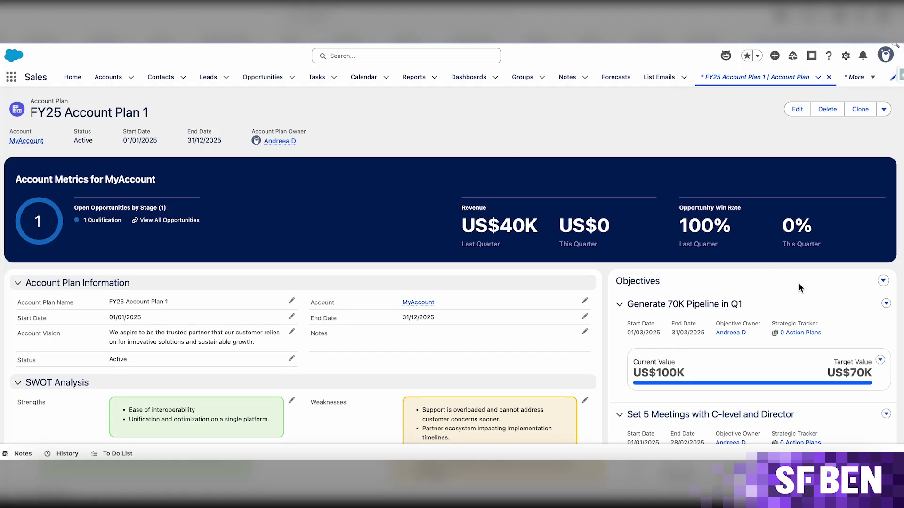
Edit the Generate 300K Revenue in FY25 objective and set its calculation definition to Opportunity Revenue Targets
scroll(799, 283, down, 3)
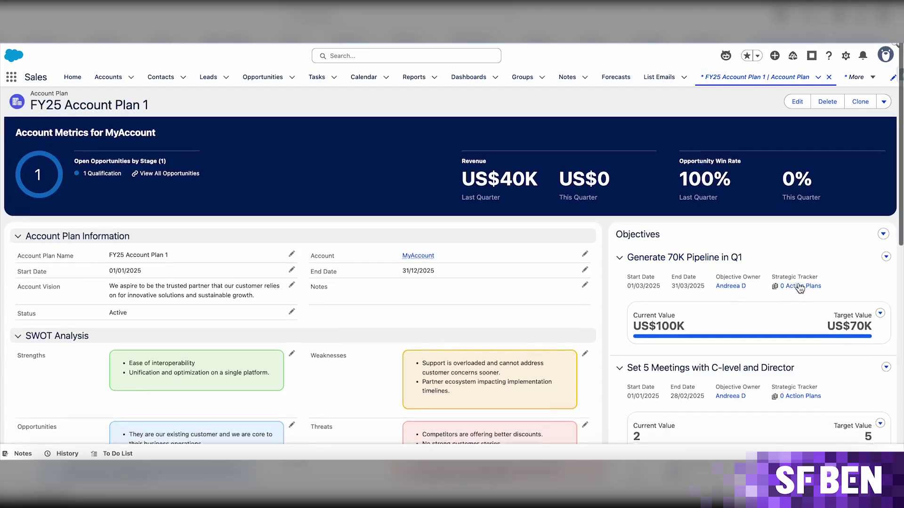
scroll(799, 287, down, 2)
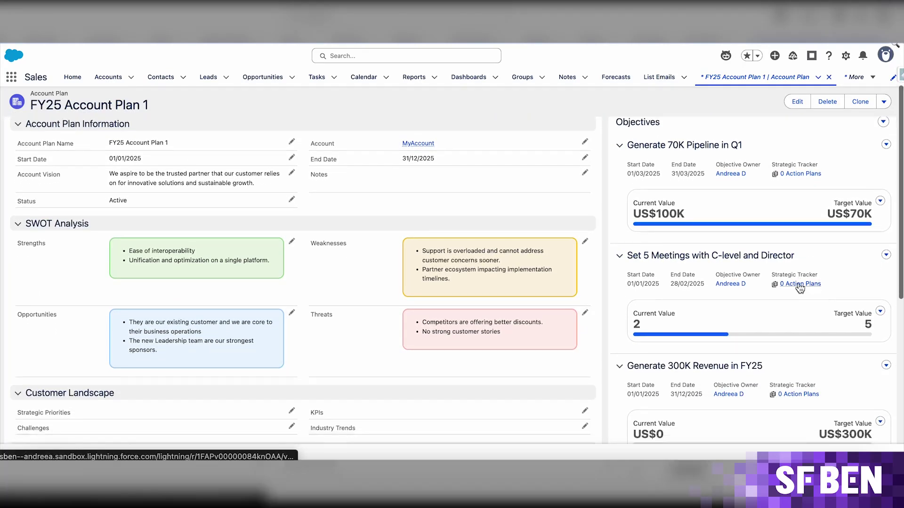
click(886, 344)
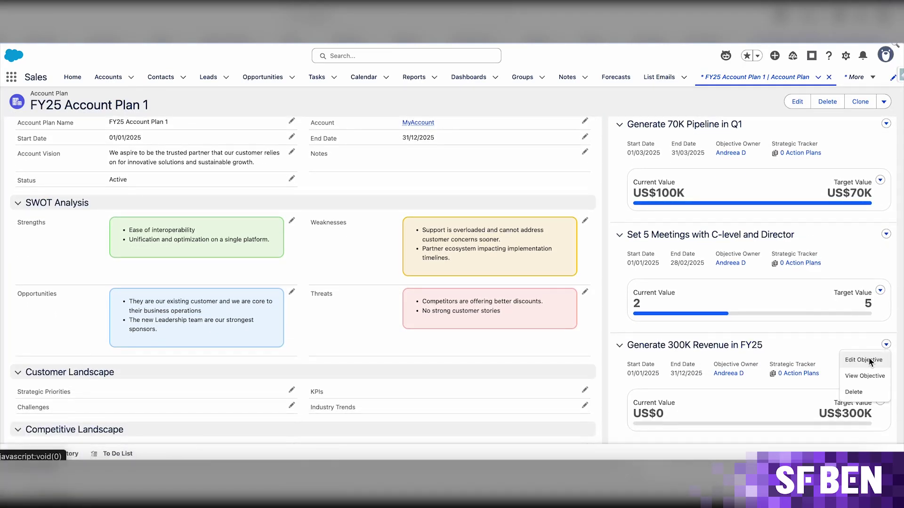
click(868, 357)
click(437, 265)
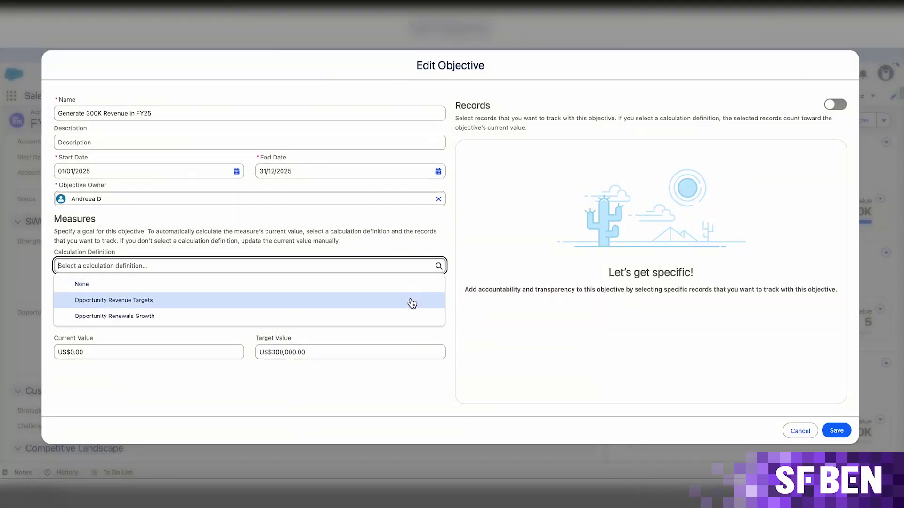
click(410, 301)
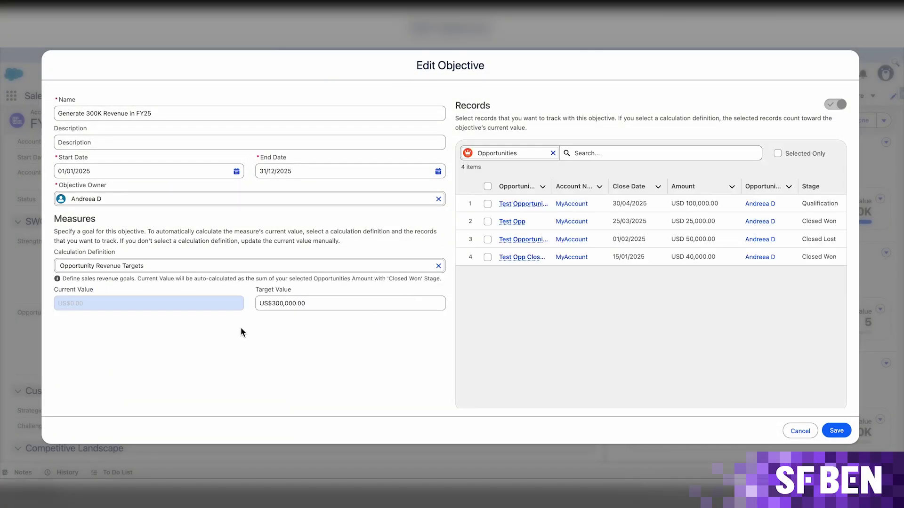
Select all of the listed opportunities as records tracked by the Generate 300K Revenue in FY25 objective
mouse_move(89, 287)
mouse_down()
mouse_move(28, 283)
mouse_move(74, 295)
mouse_up()
click(98, 295)
click(327, 307)
click(350, 344)
click(487, 186)
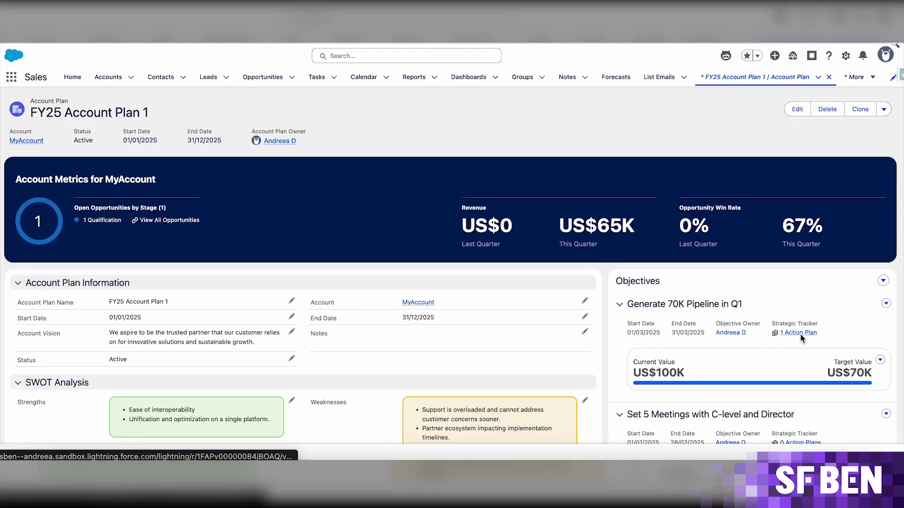
Review the Test AP action plan in the Generate 70K Pipeline in Q1 objective's strategic tracker and view the blank New Action Plan form
click(800, 334)
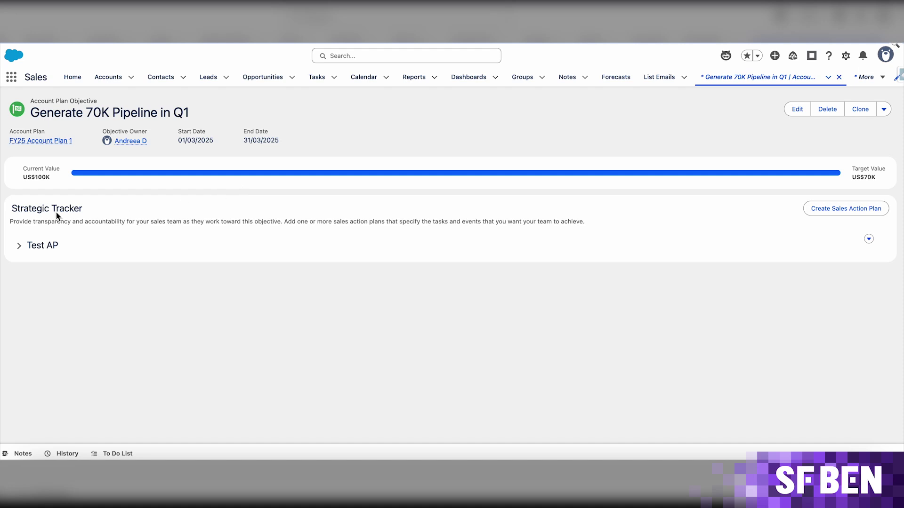
click(19, 246)
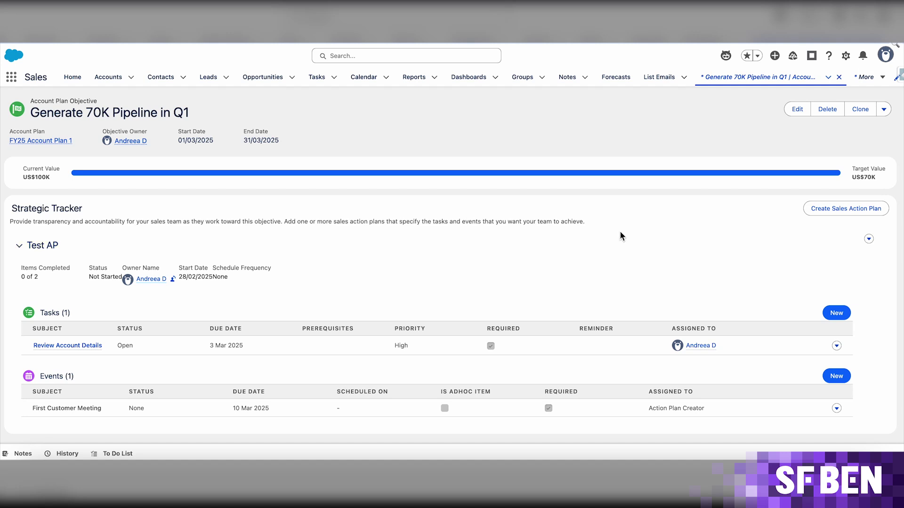
click(825, 211)
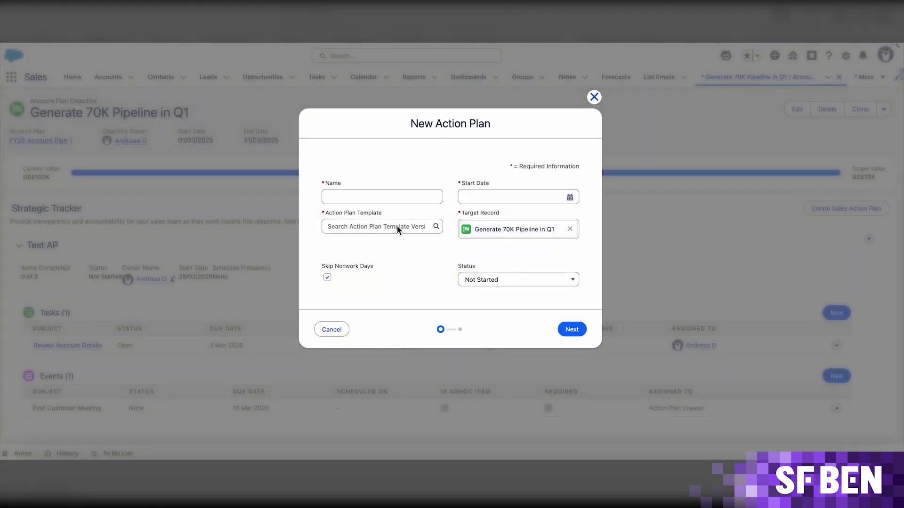
click(594, 98)
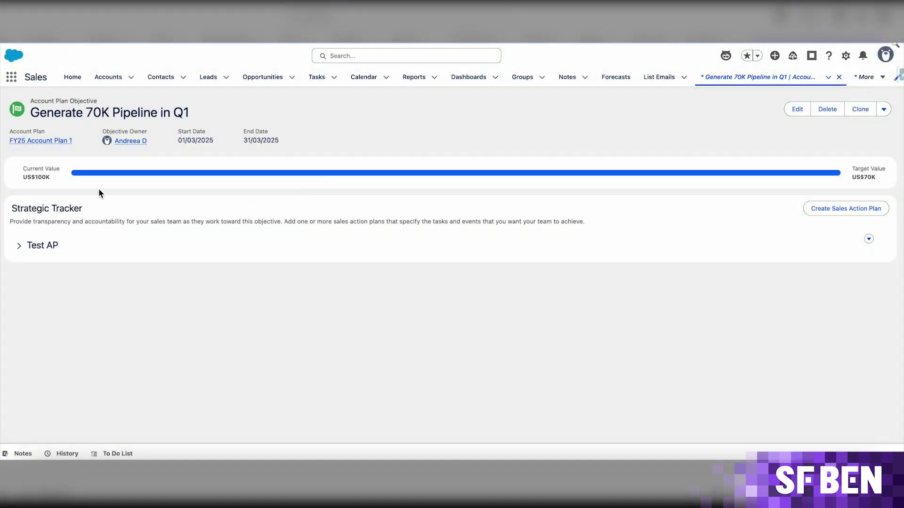
Expand the Test AP action plan and open the form for adding a new task to it
click(20, 245)
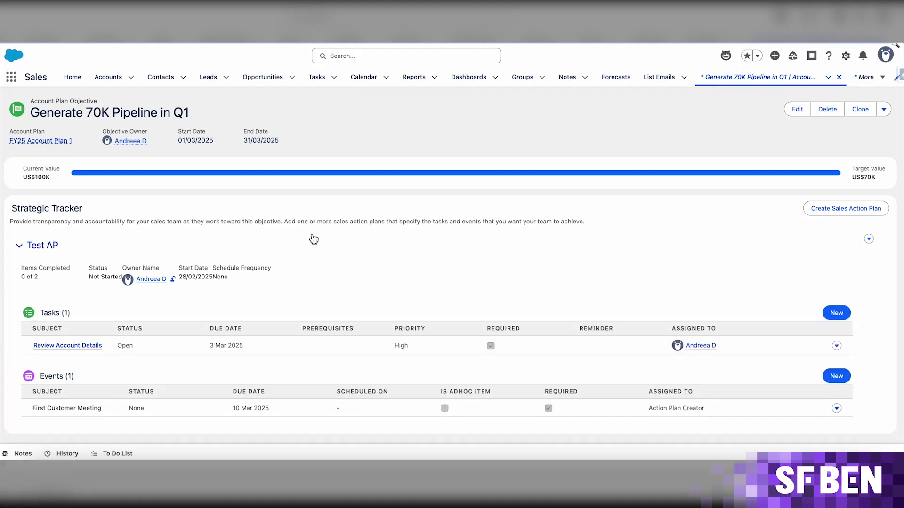
click(837, 312)
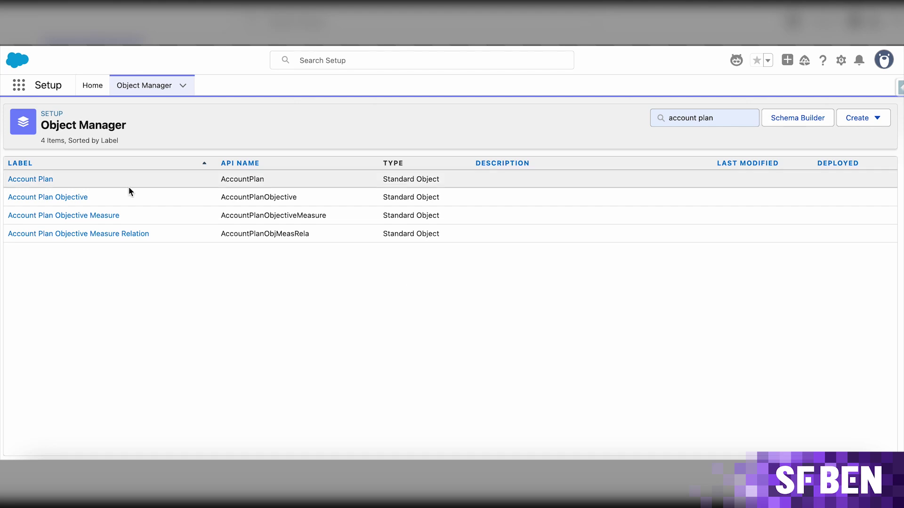
Open the Account Plan object in Object Manager and view its fields and relationships
click(26, 181)
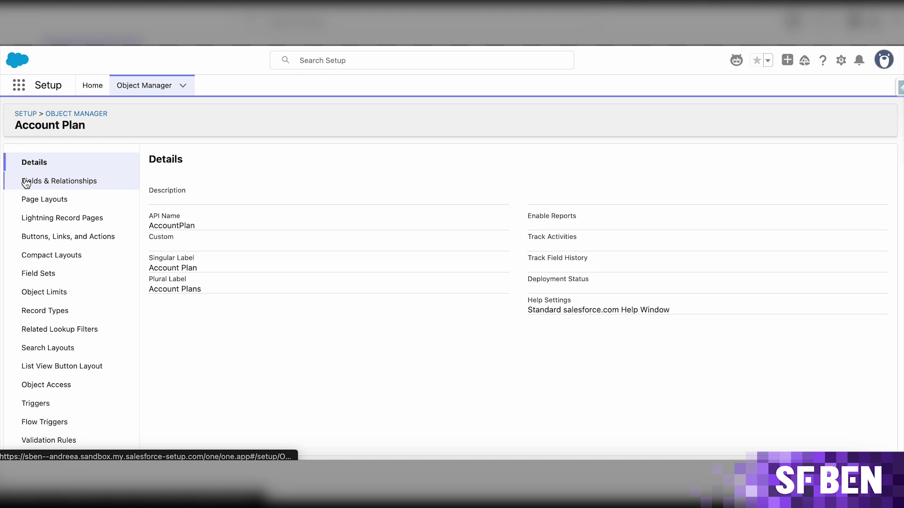
click(44, 182)
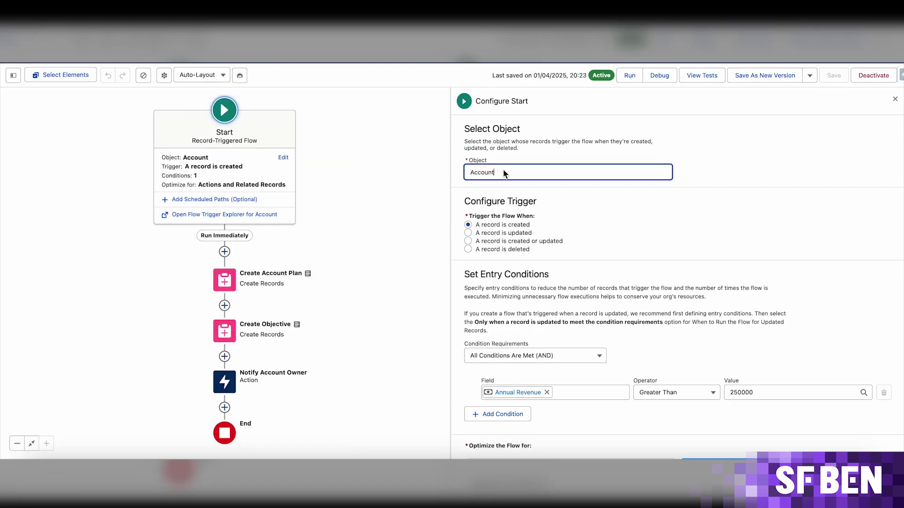
Review the flow's trigger object choices and inspect its Create Account Plan and Create Objective elements
click(504, 173)
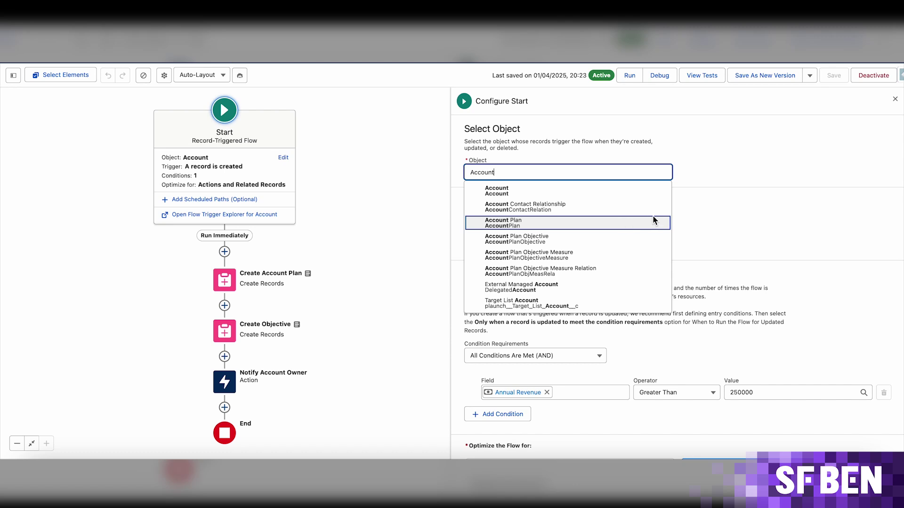
click(700, 221)
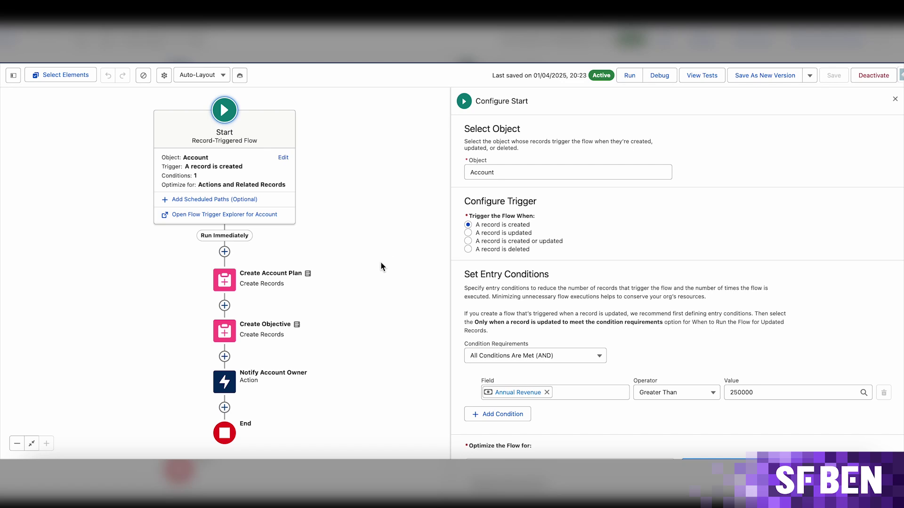
click(228, 283)
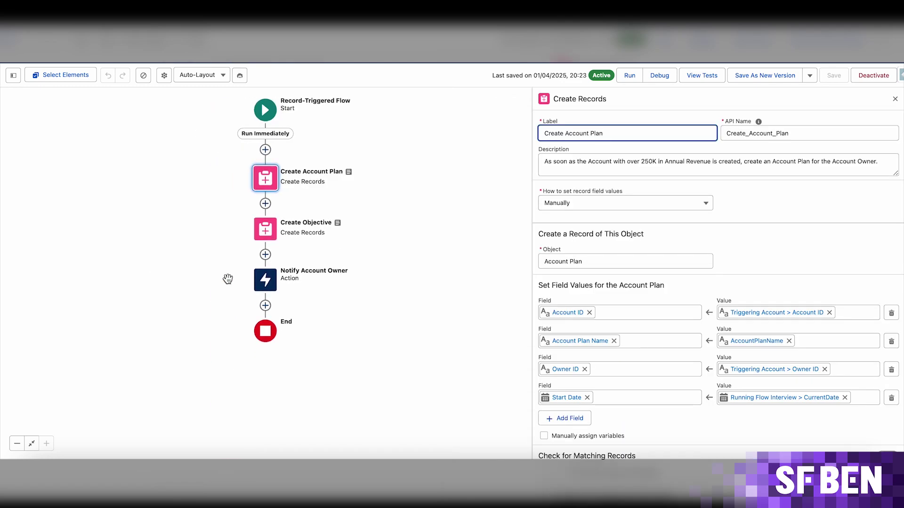
click(268, 235)
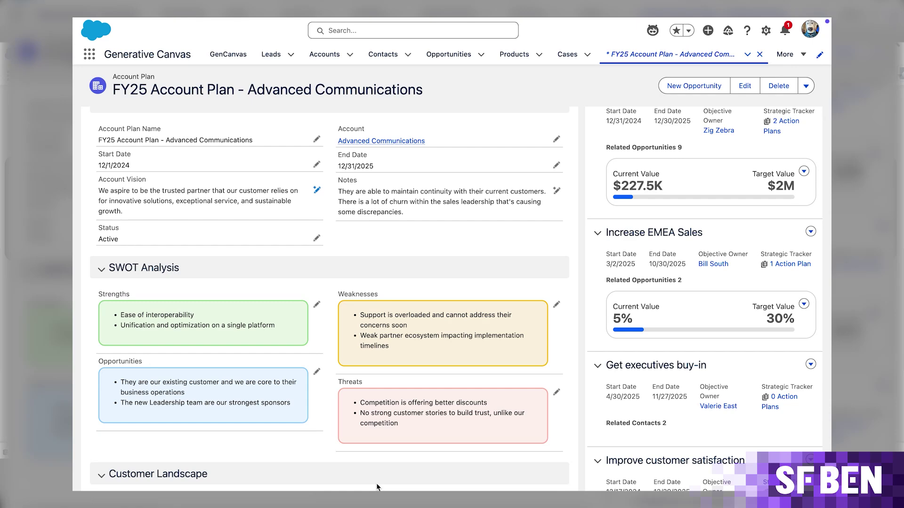
Generate an account vision with Einstein for FY25 Account Plan - Advanced Communications and insert it into the Account Vision field
click(318, 191)
click(315, 270)
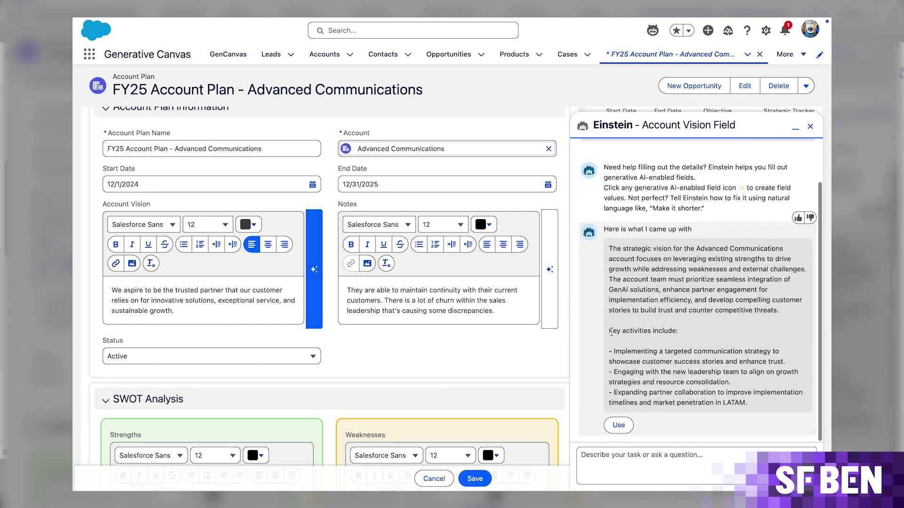
click(619, 426)
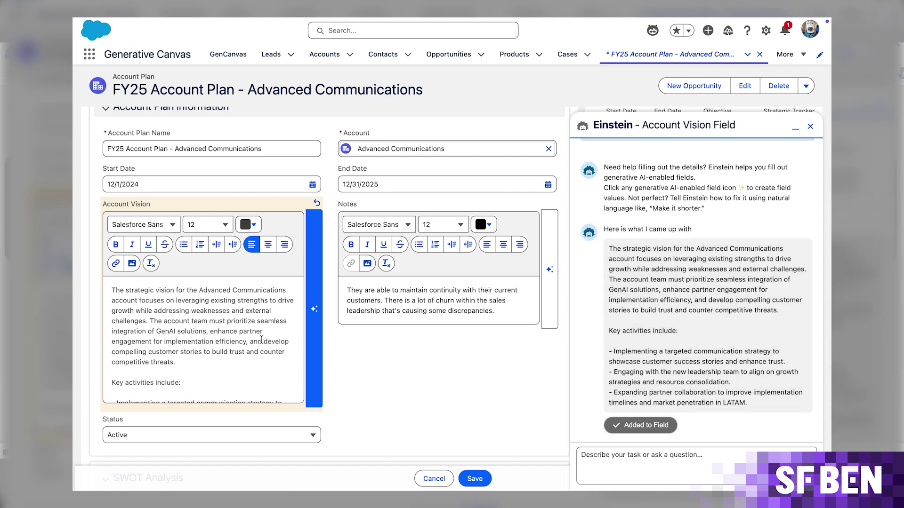
scroll(237, 328, down, 1)
scroll(237, 328, down, 3)
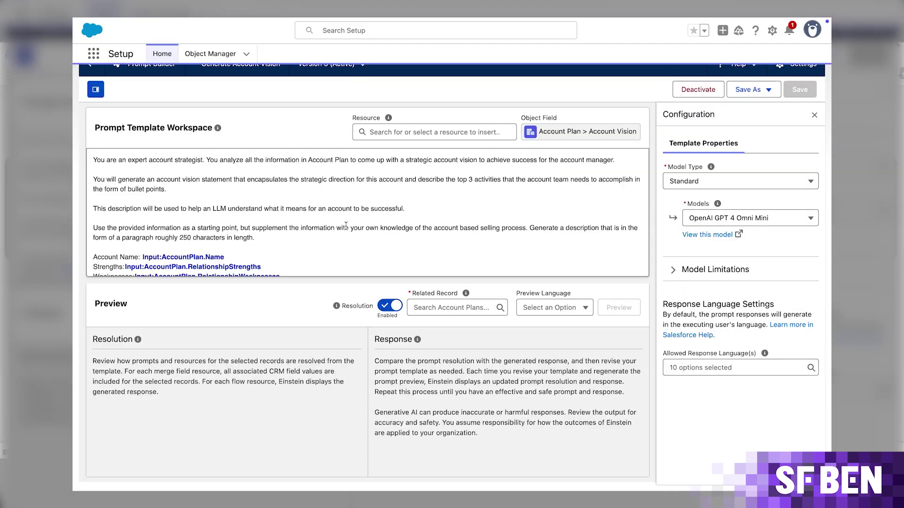
Read through the Account Vision prompt template, including its instructions and the account plan merge fields
scroll(346, 226, down, 3)
scroll(346, 226, up, 3)
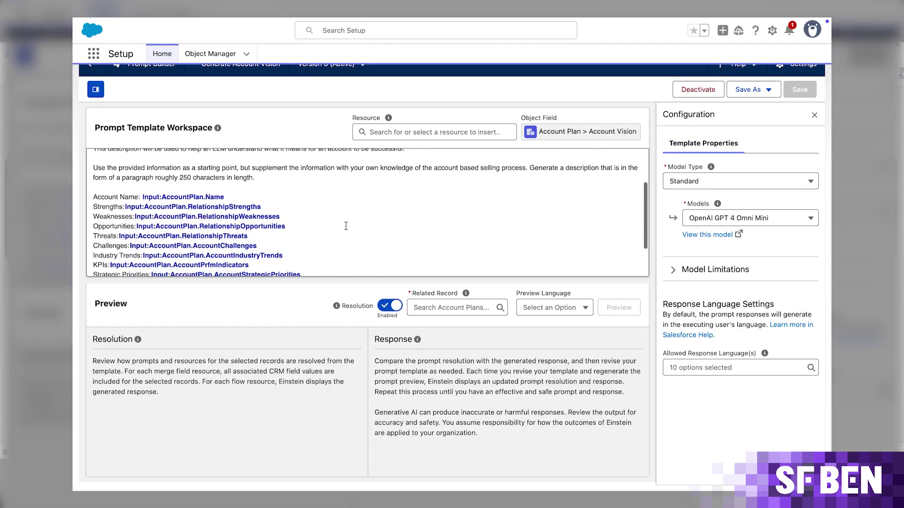
scroll(346, 226, down, 5)
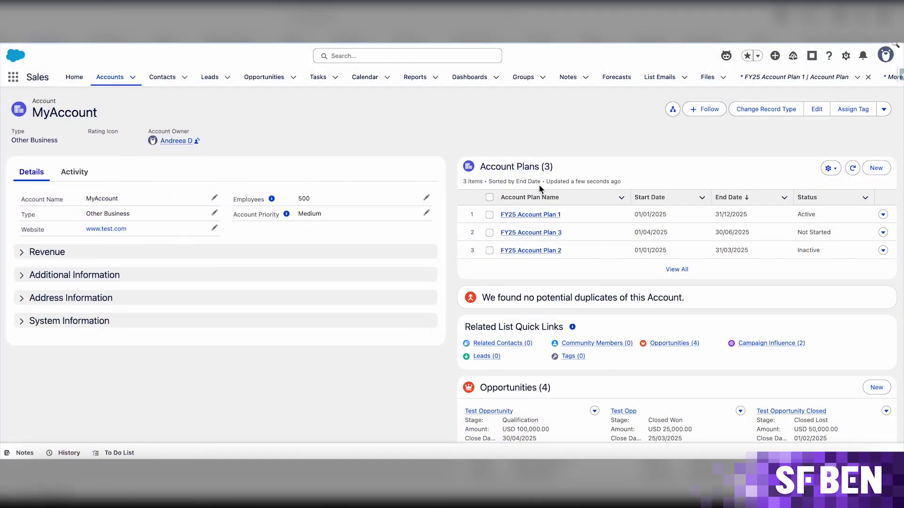
Open FY25 Account Plan 1 from the MyAccount record and review its metrics, plan information and objectives
mouse_move(544, 213)
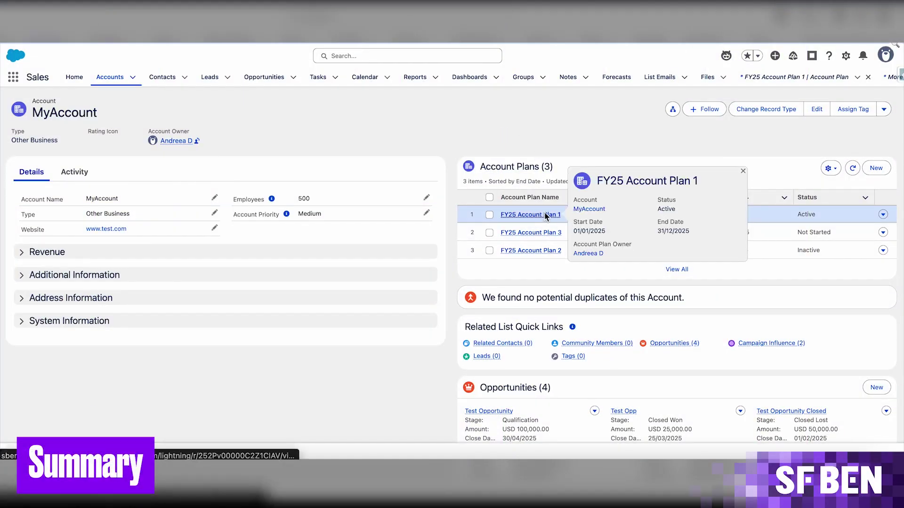
click(545, 215)
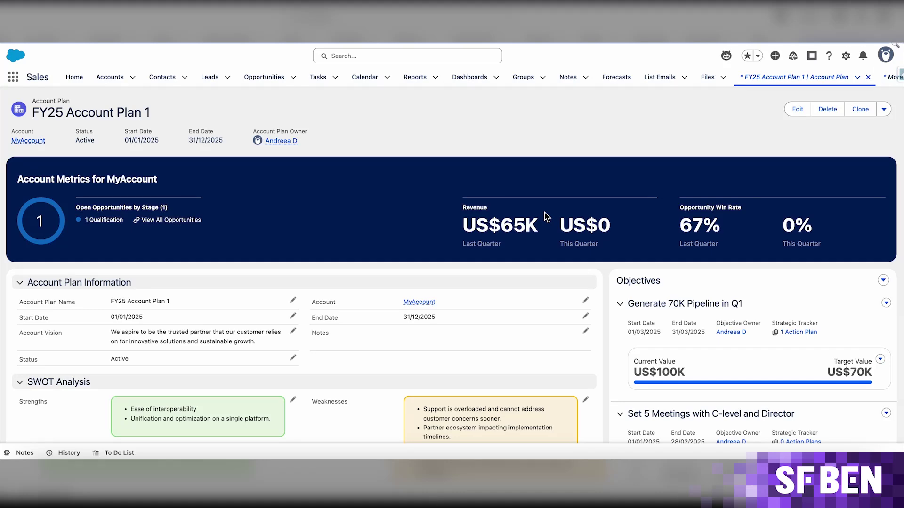
scroll(545, 217, down, 3)
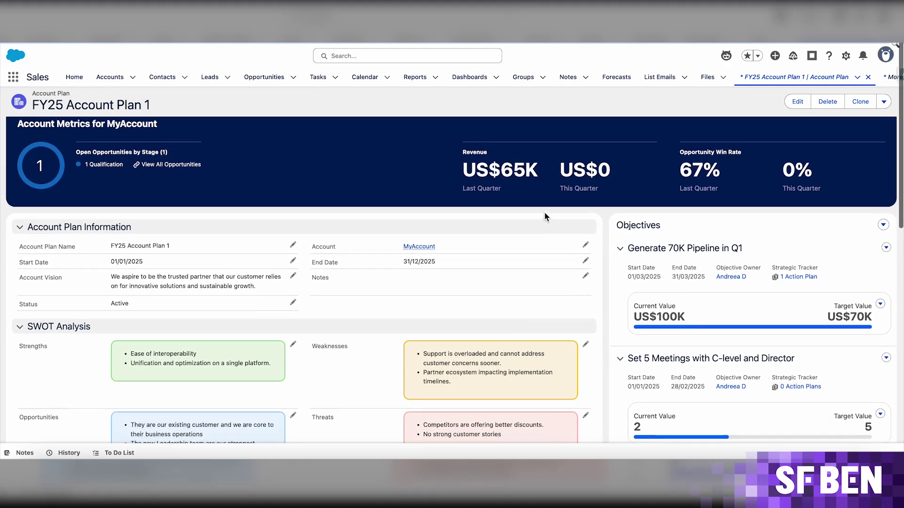
Look over the rest of FY25 Account Plan 1, including its SWOT analysis, customer and competitive landscape, objectives and relationship map
scroll(545, 218, down, 2)
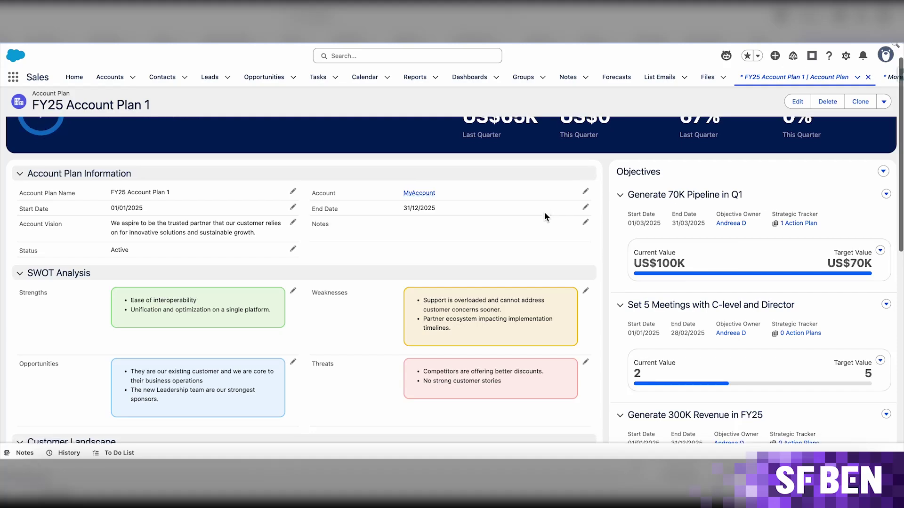
scroll(545, 217, down, 3)
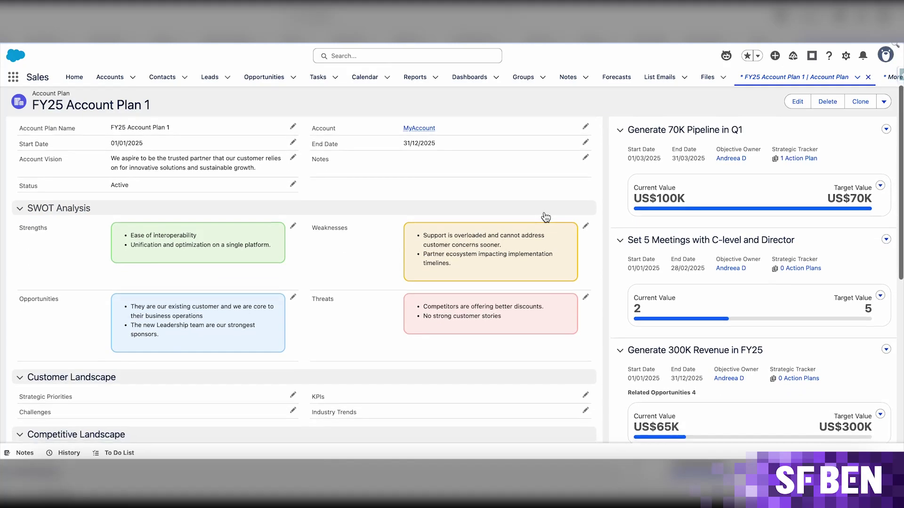
scroll(544, 214, down, 2)
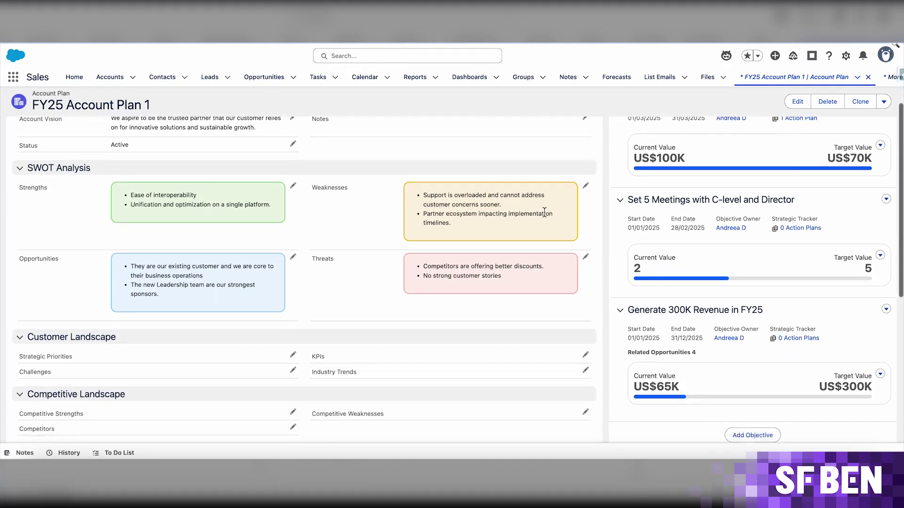
scroll(544, 216, down, 3)
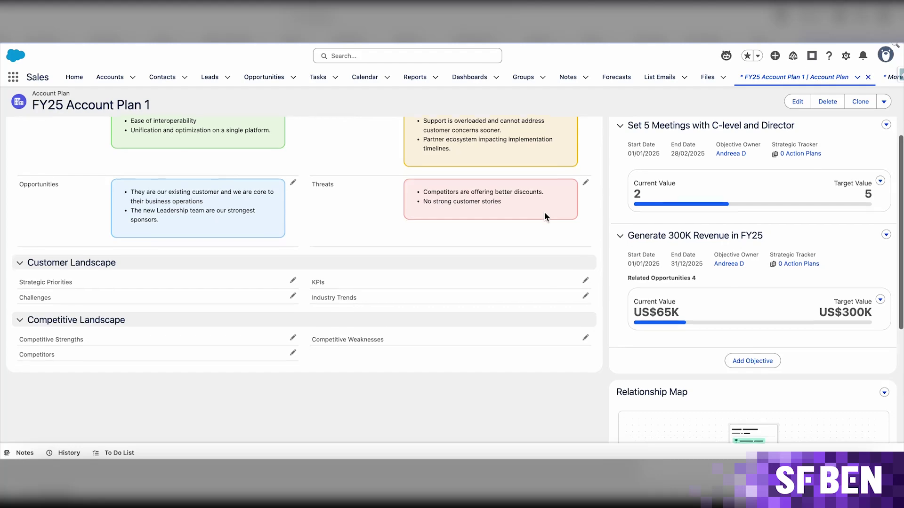
scroll(545, 217, down, 3)
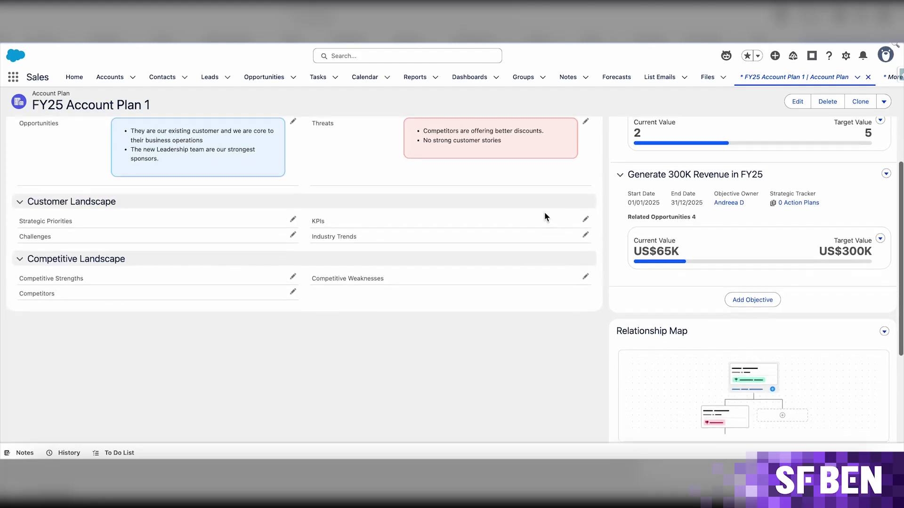
scroll(544, 216, up, 3)
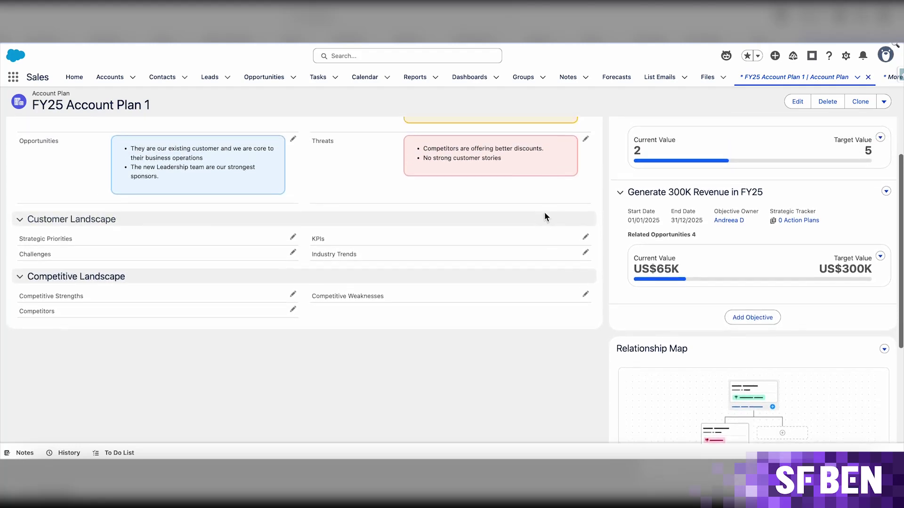
scroll(545, 216, up, 3)
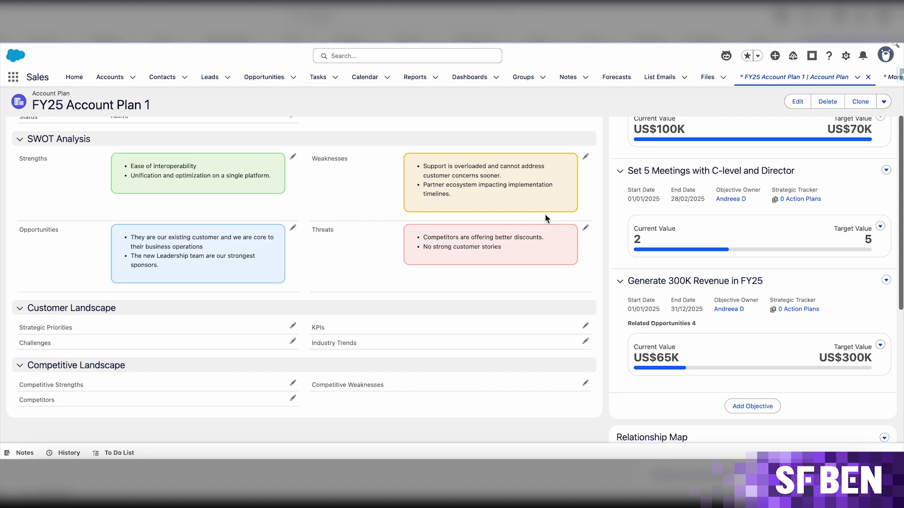
scroll(545, 220, up, 5)
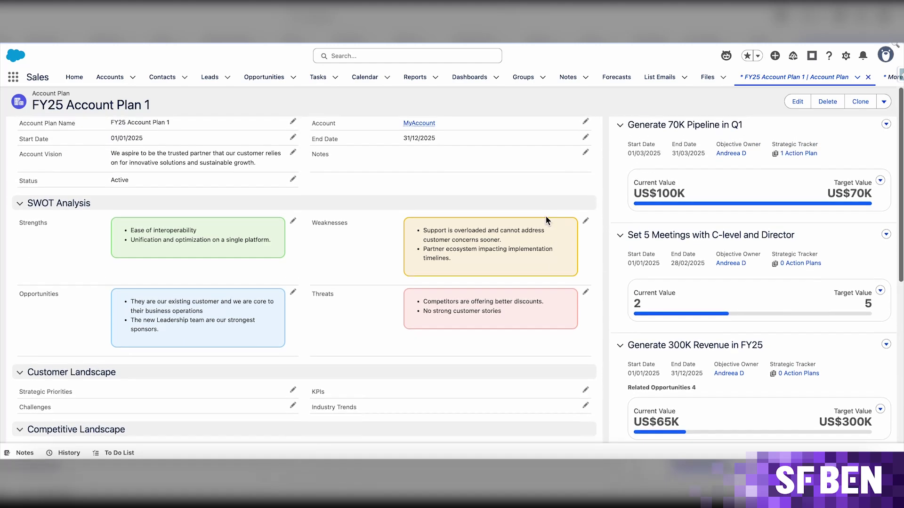
scroll(546, 218, up, 3)
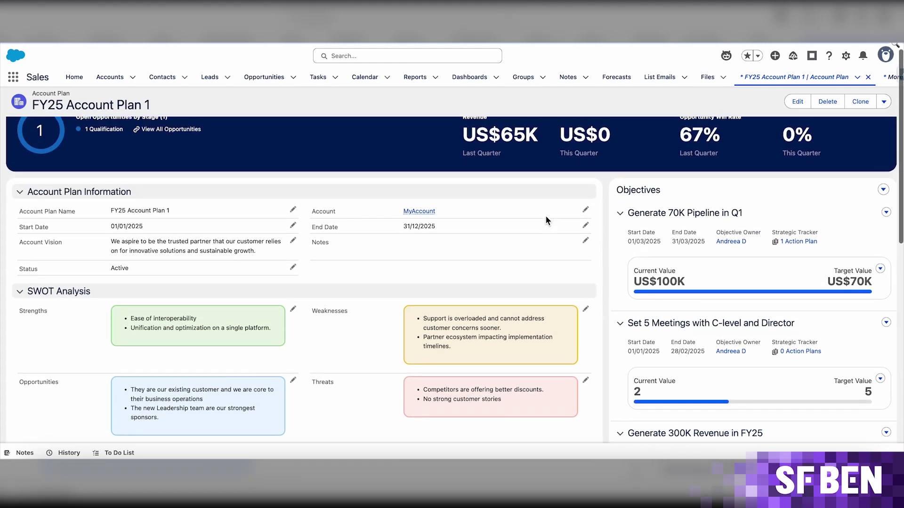
scroll(546, 219, up, 4)
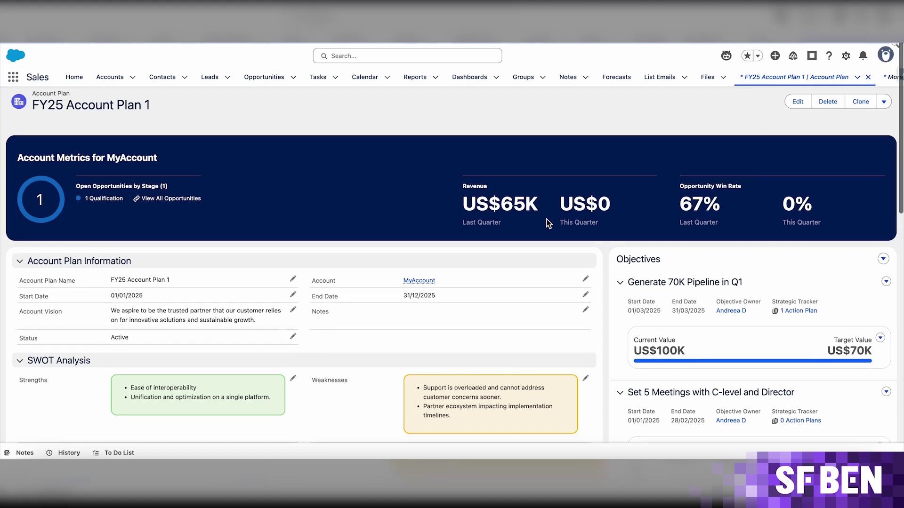